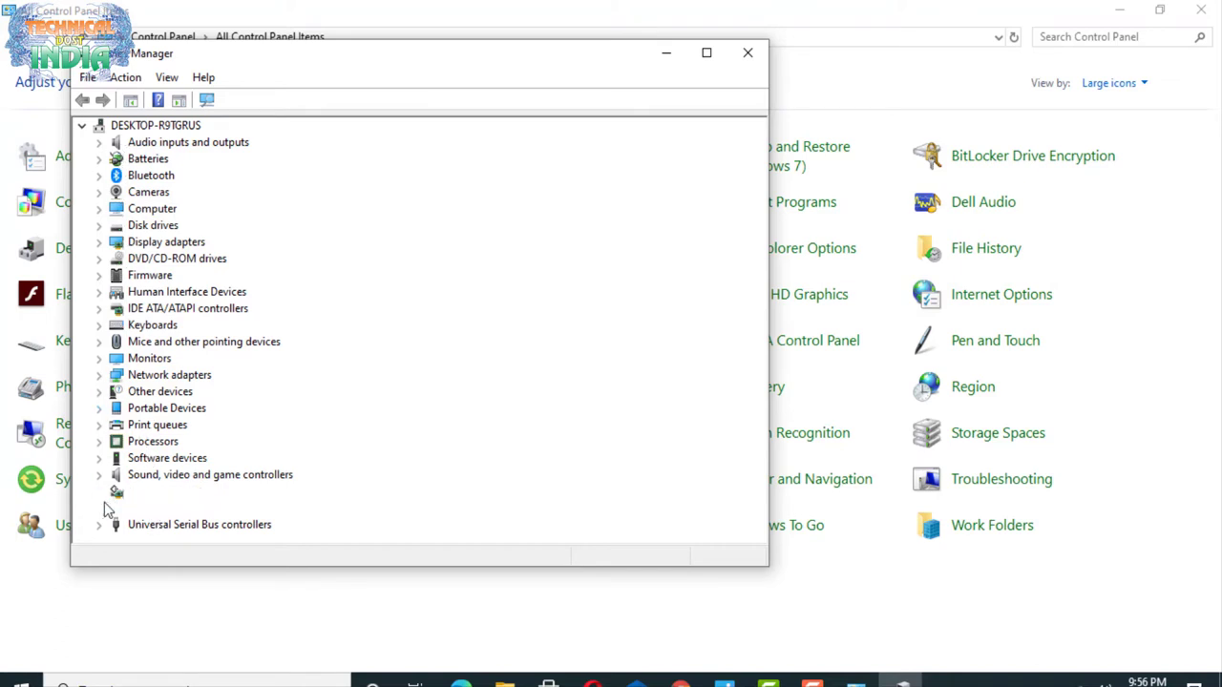
Look over the device categories in Device Manager, expand Universal Serial Bus controllers, and open Devices and Printers from Control Panel
{"action": "left_click", "coordinate": [153, 144]}
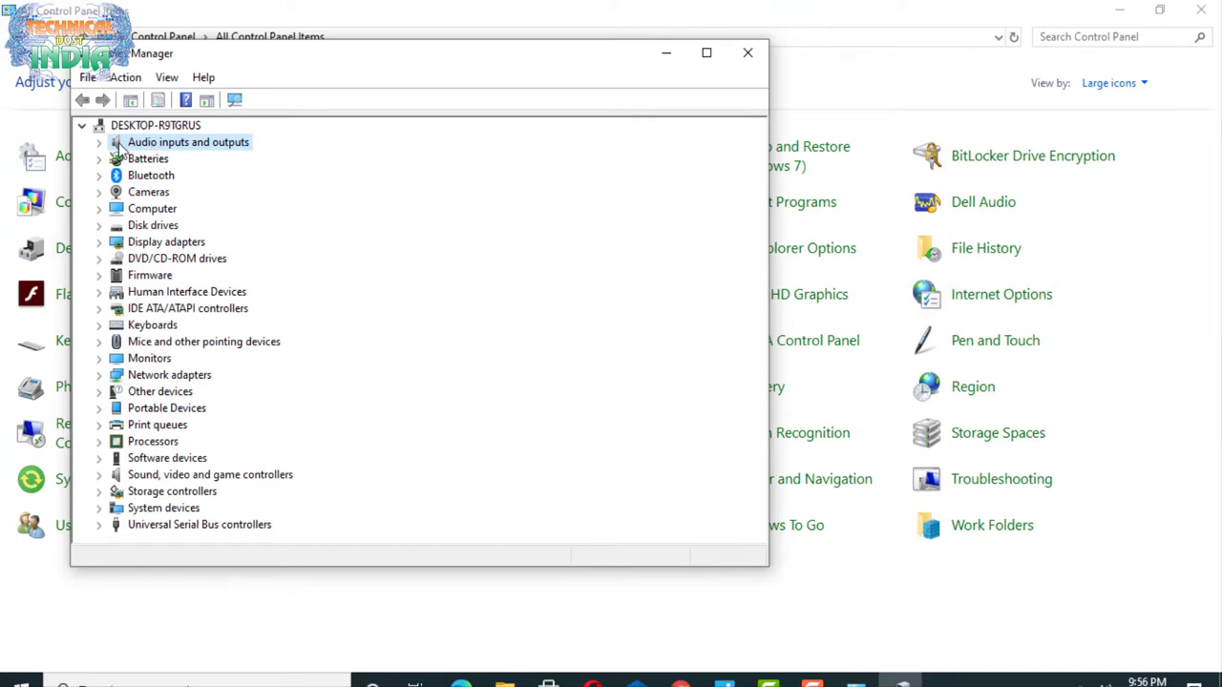
{"action": "right_click", "coordinate": [162, 144]}
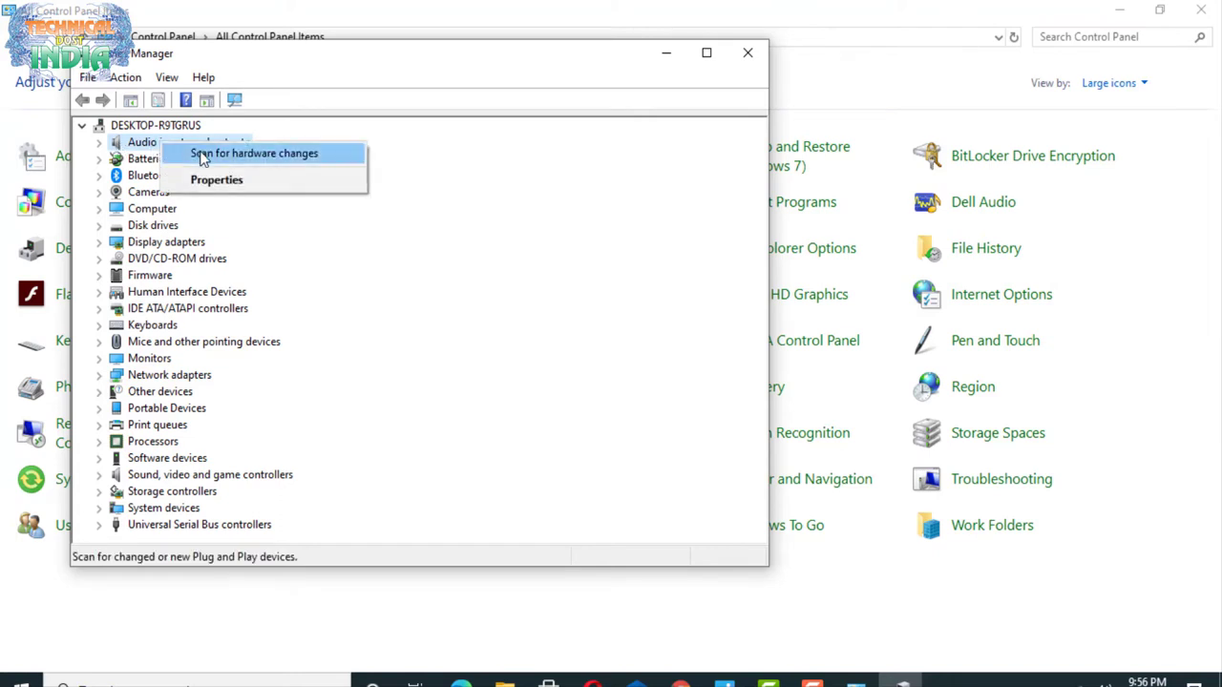
{"action": "left_click", "coordinate": [146, 192]}
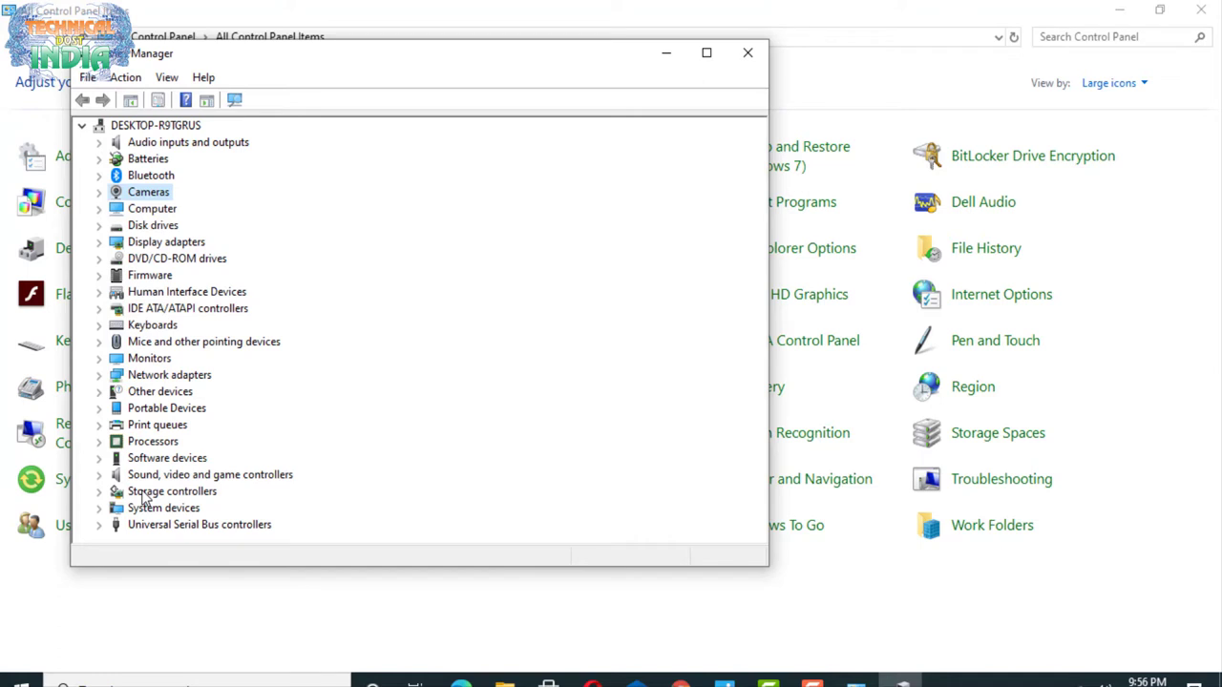
{"action": "double_click", "coordinate": [186, 527]}
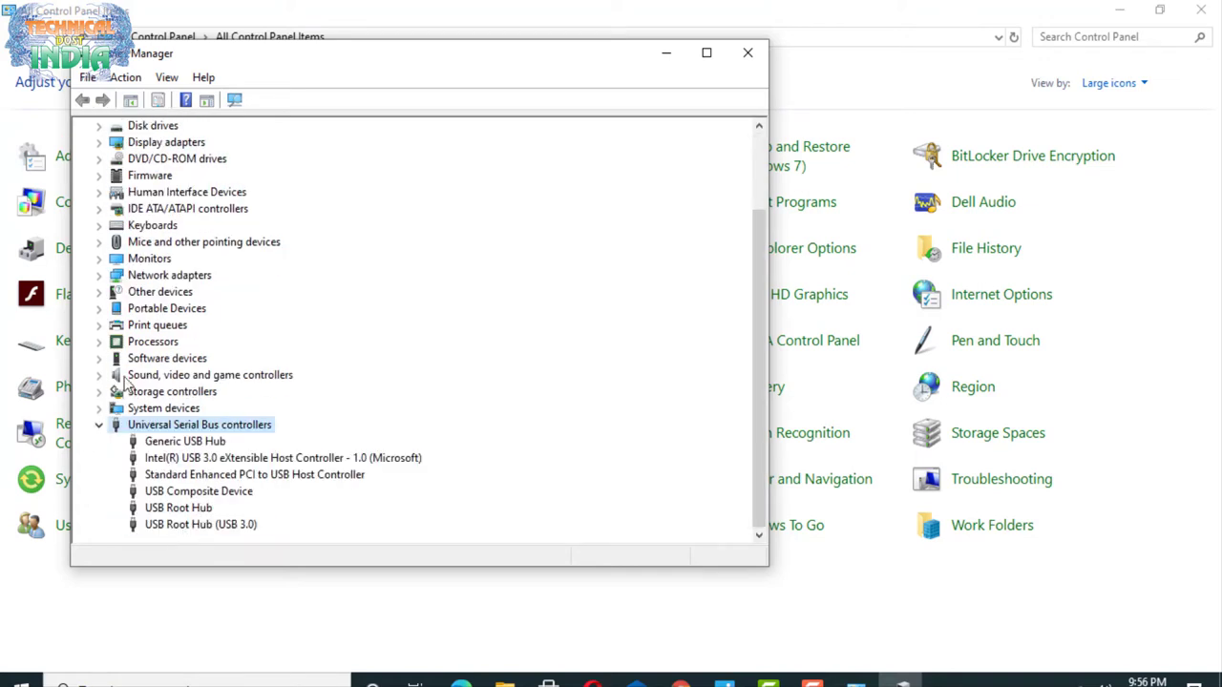
{"action": "scroll", "coordinate": [153, 462], "scroll_direction": "up", "scroll_amount": 2}
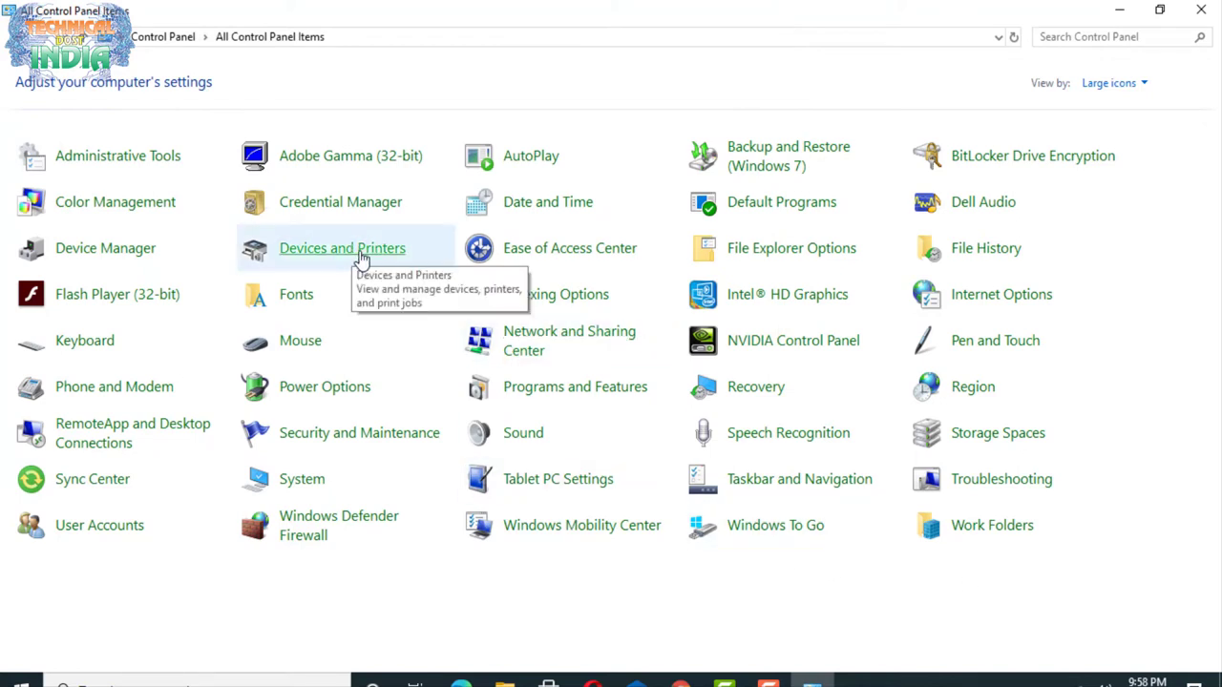
{"action": "left_click", "coordinate": [355, 262]}
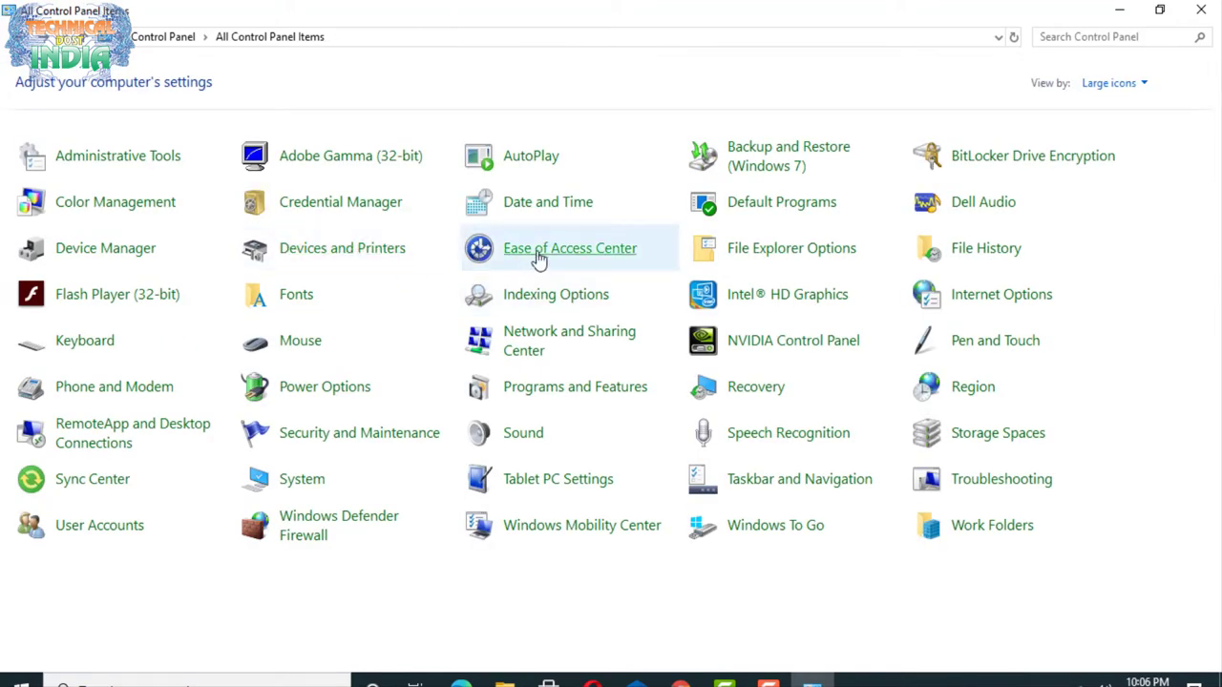
Try the alternative folder-browsing and item-opening modes in File Explorer Options, ending on the same window and double-click to open
{"action": "left_click", "coordinate": [785, 256]}
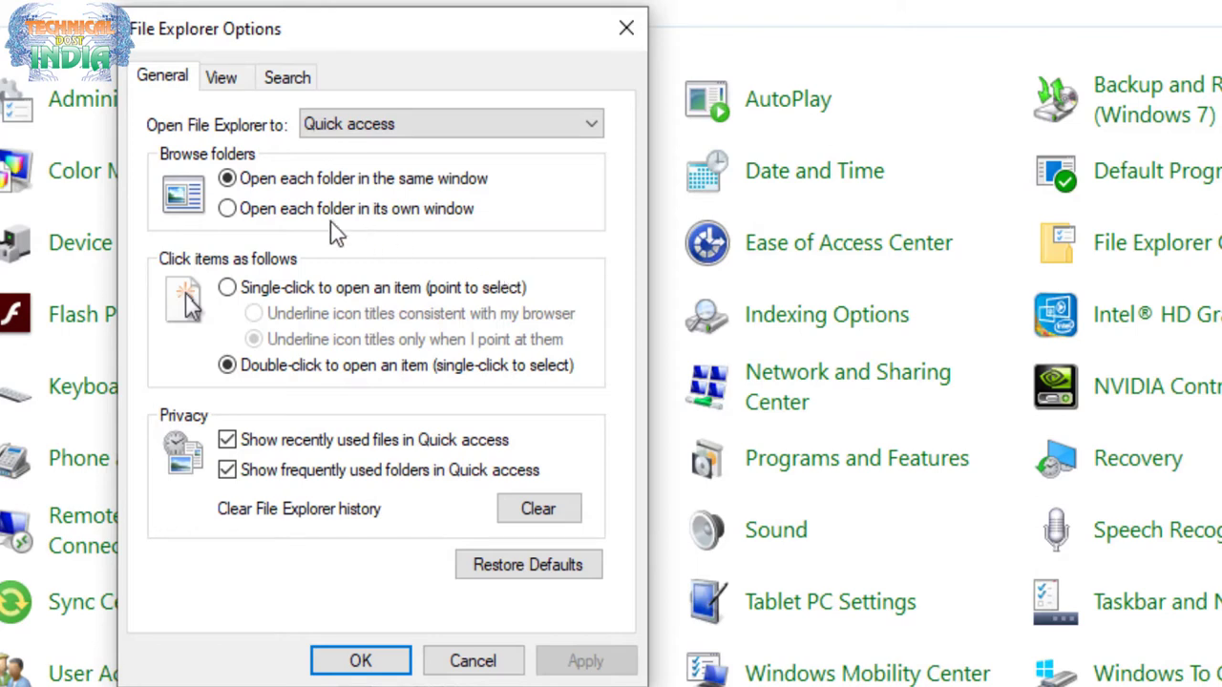
{"action": "left_click", "coordinate": [230, 209]}
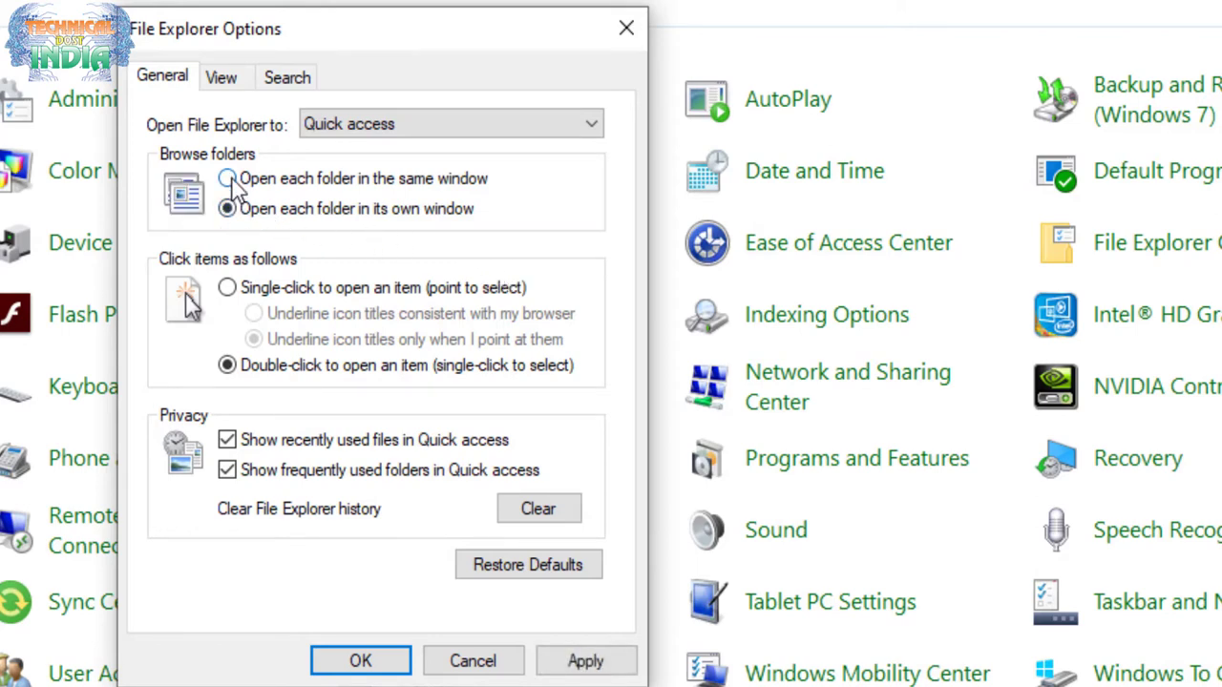
{"action": "left_click", "coordinate": [230, 181]}
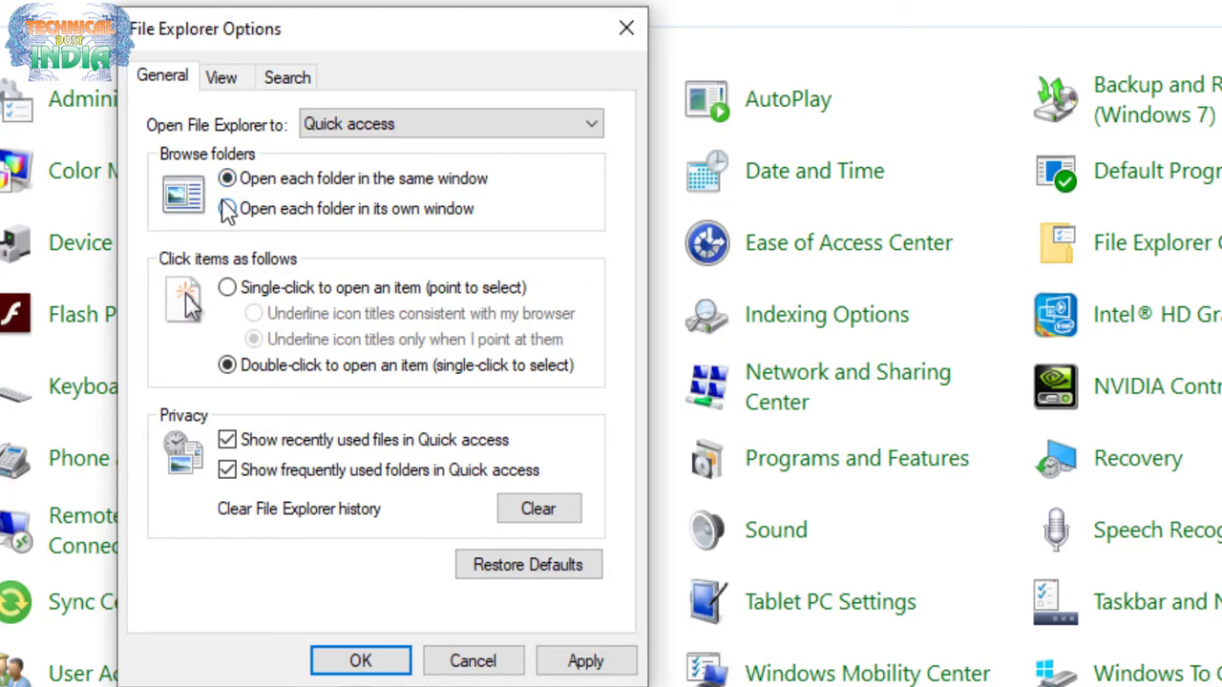
{"action": "left_click", "coordinate": [227, 209]}
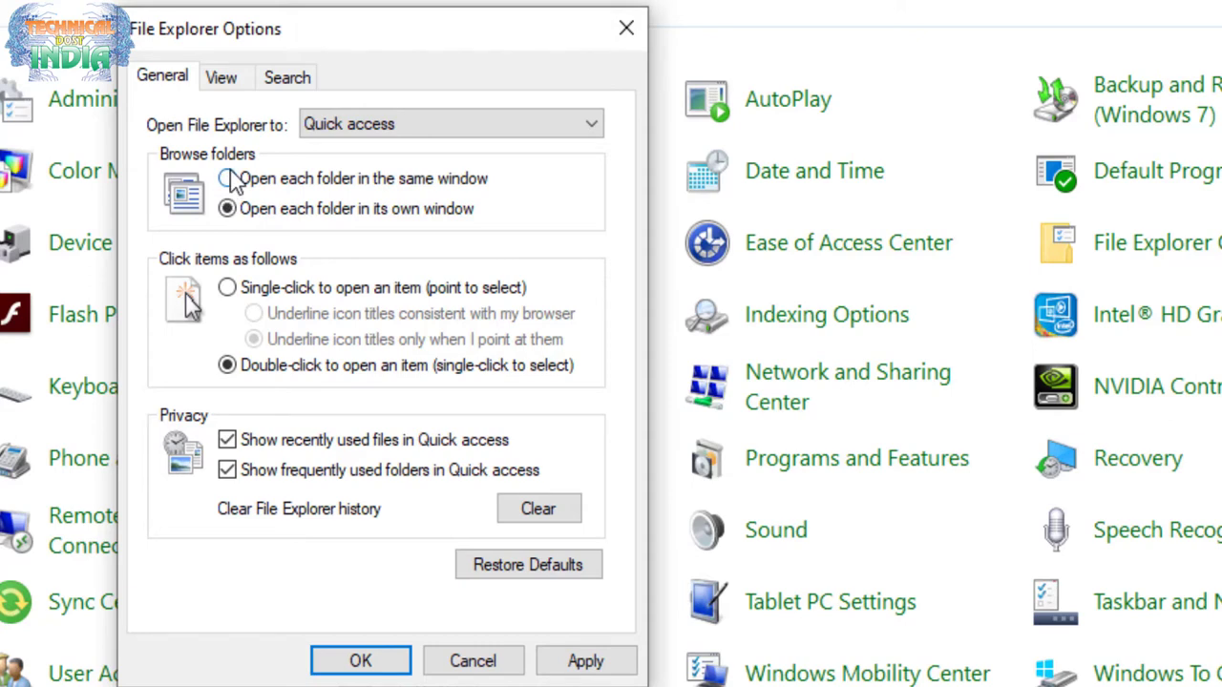
{"action": "left_click", "coordinate": [227, 180]}
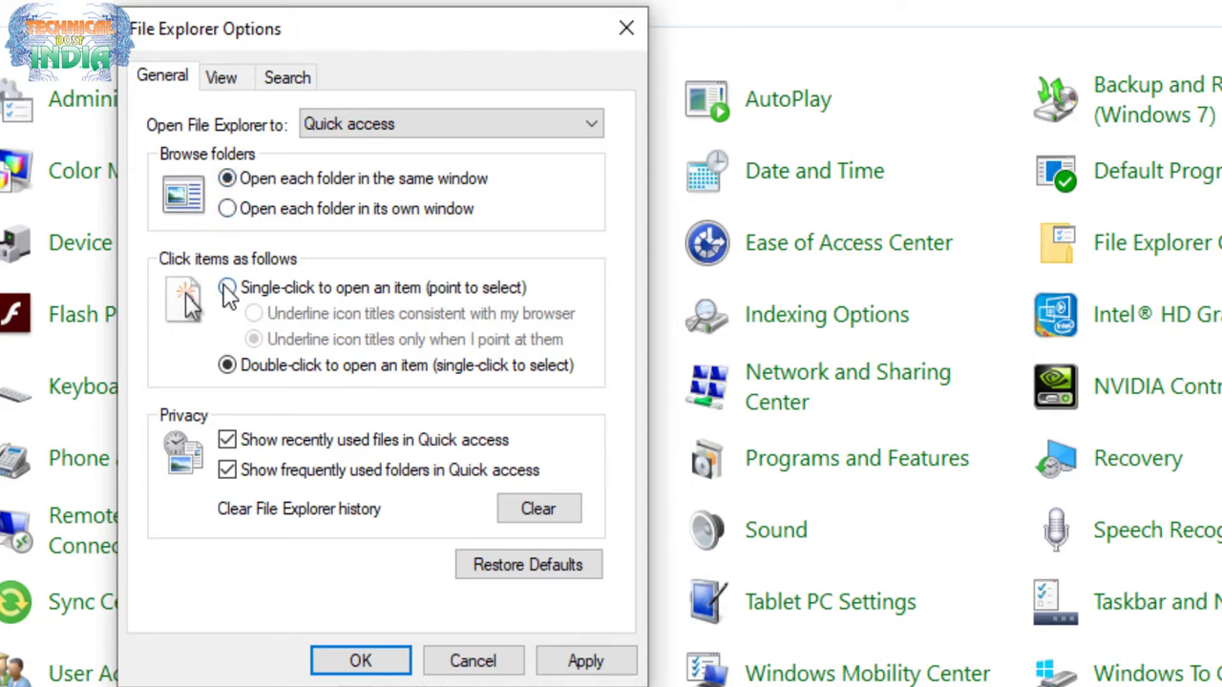
{"action": "left_click", "coordinate": [225, 288]}
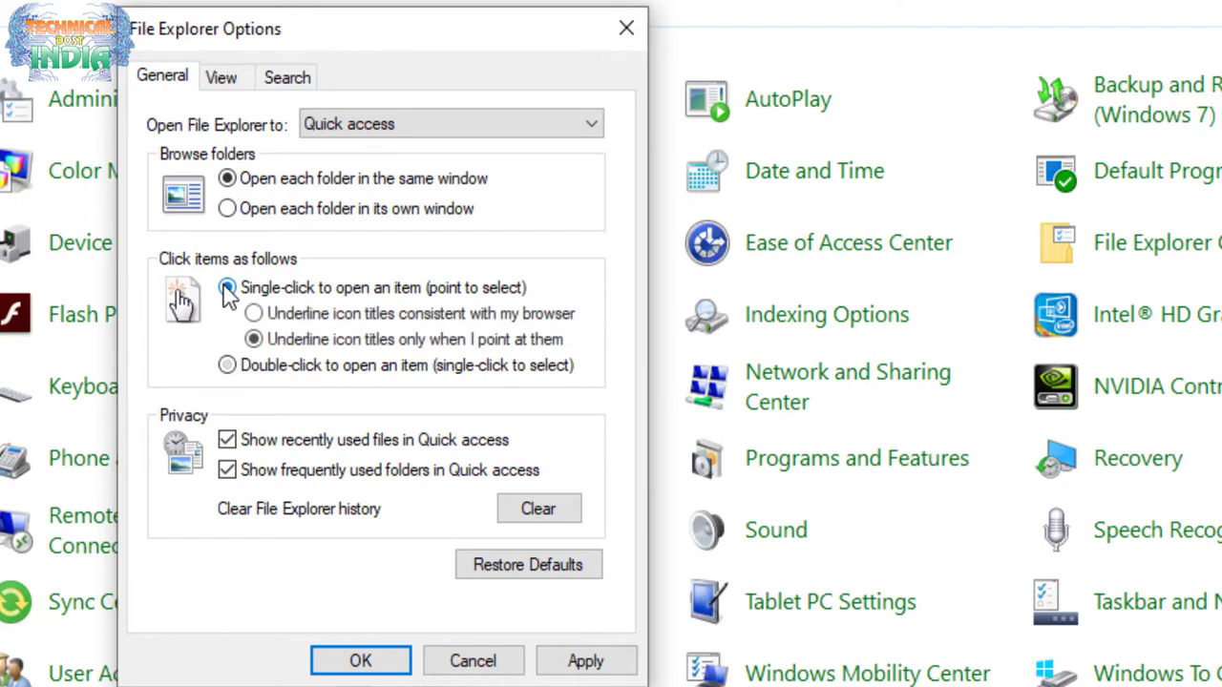
{"action": "left_click", "coordinate": [227, 367]}
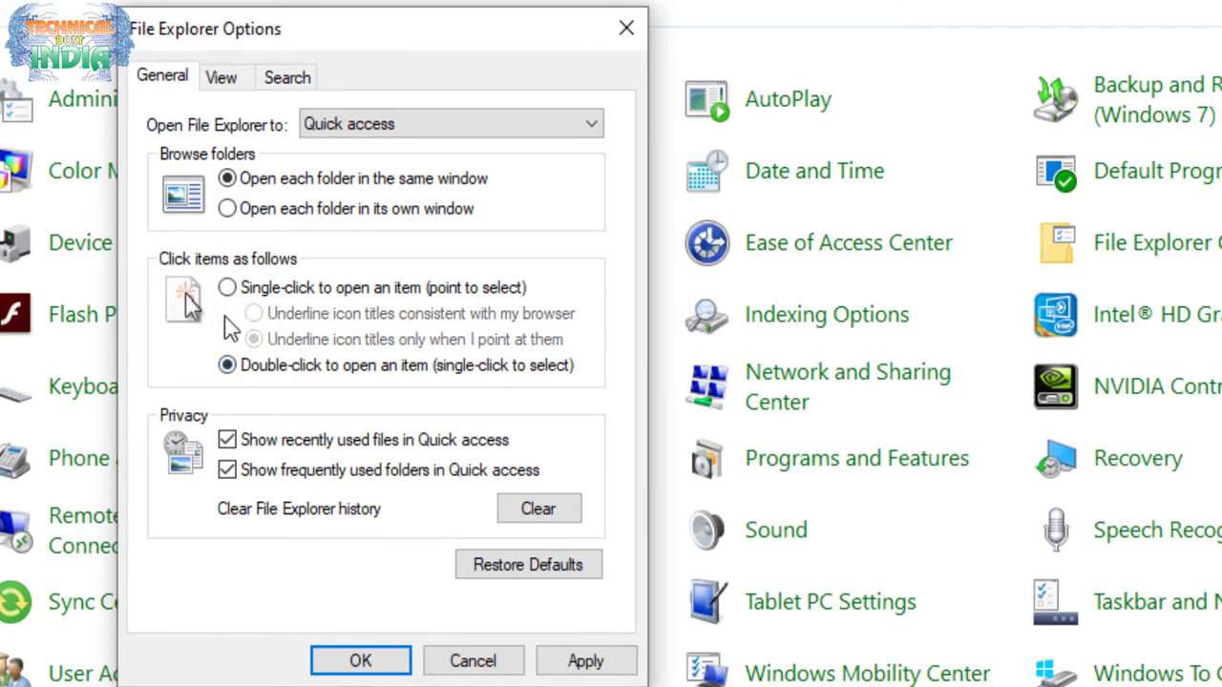
Try showing hidden files in the advanced view settings, return to "Don't show hidden files, folders, or drives", and review the other options
{"action": "left_click", "coordinate": [221, 77]}
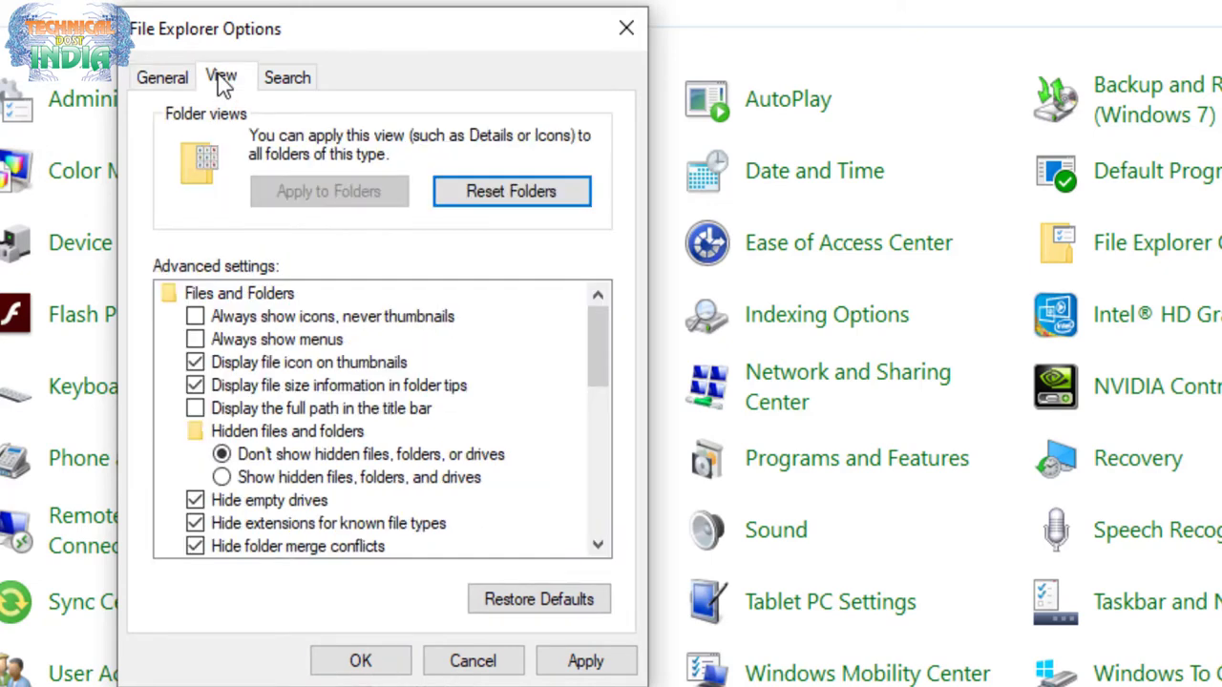
{"action": "left_click", "coordinate": [279, 484]}
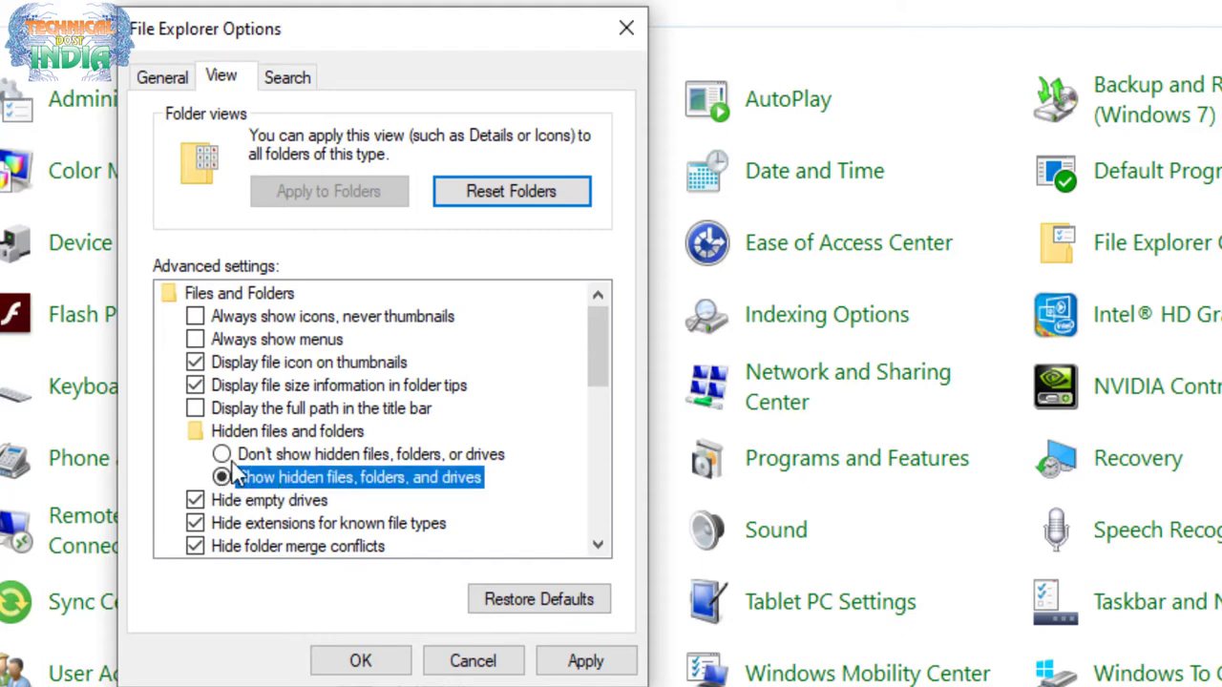
{"action": "key", "text": "Up"}
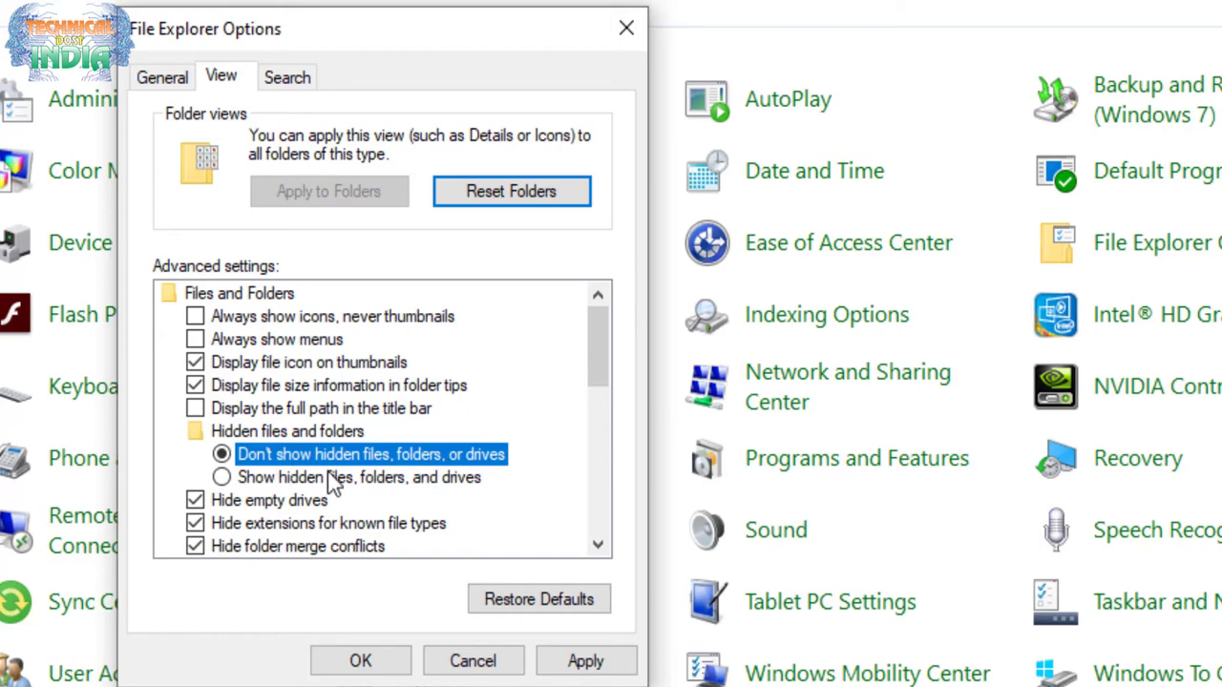
{"action": "left_click", "coordinate": [264, 480]}
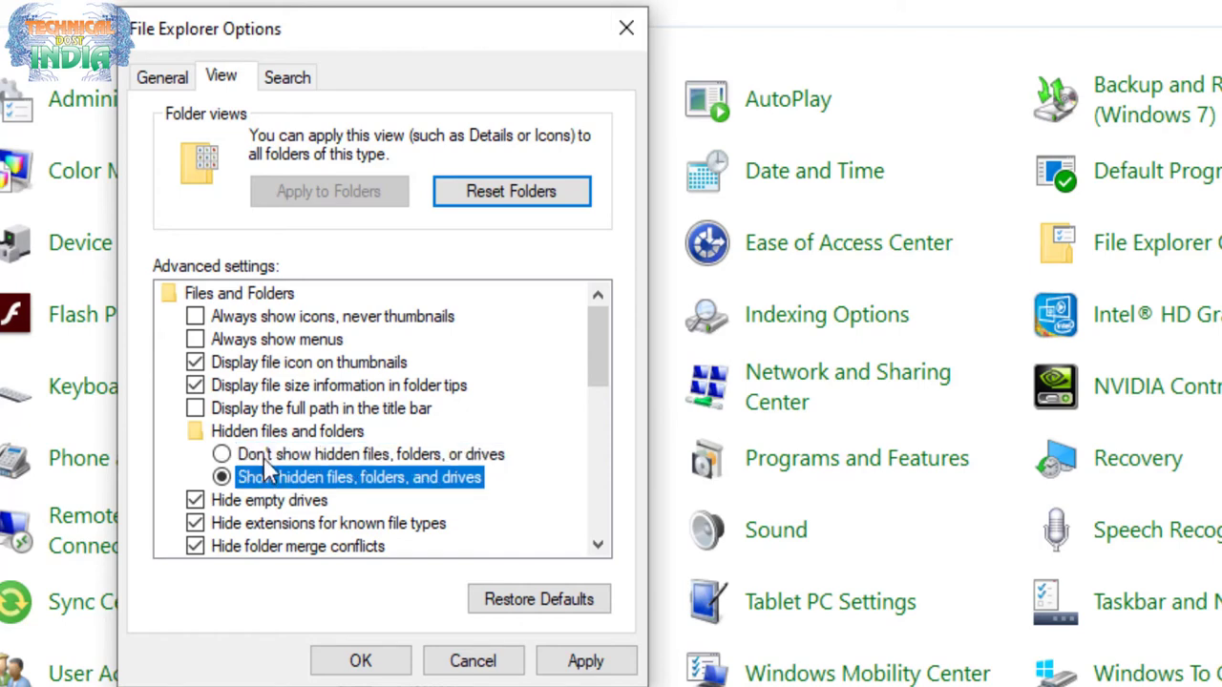
{"action": "left_click", "coordinate": [266, 460]}
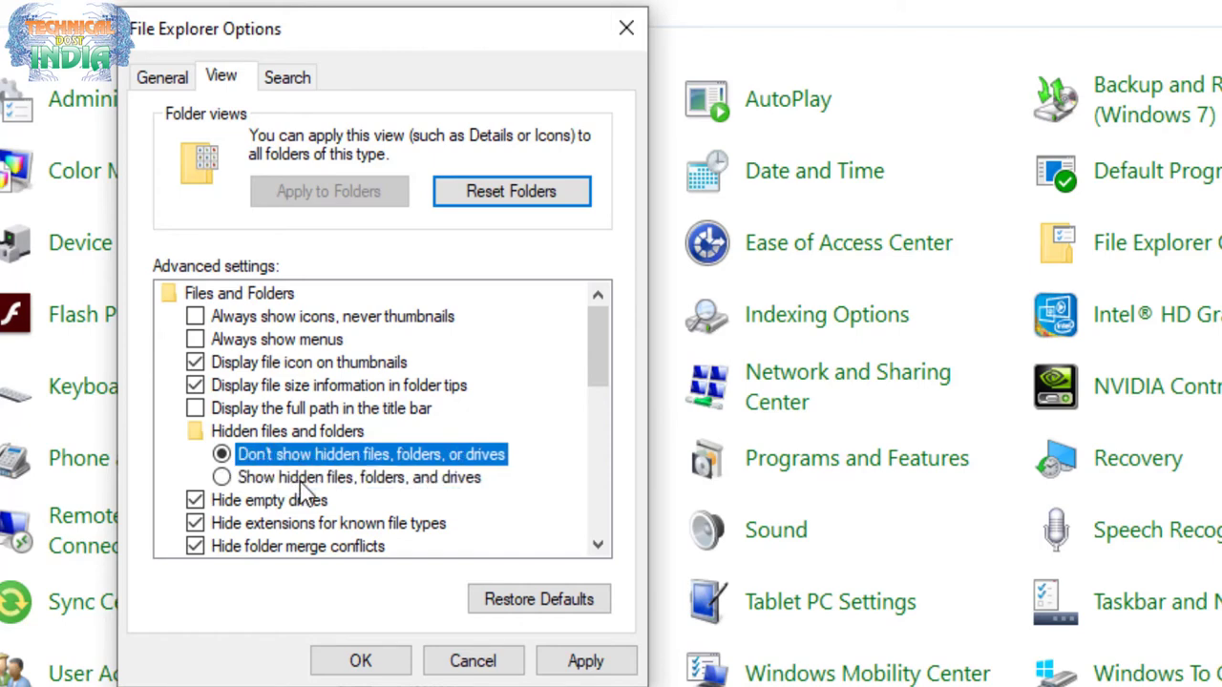
{"action": "scroll", "coordinate": [304, 489], "scroll_direction": "down", "scroll_amount": 4}
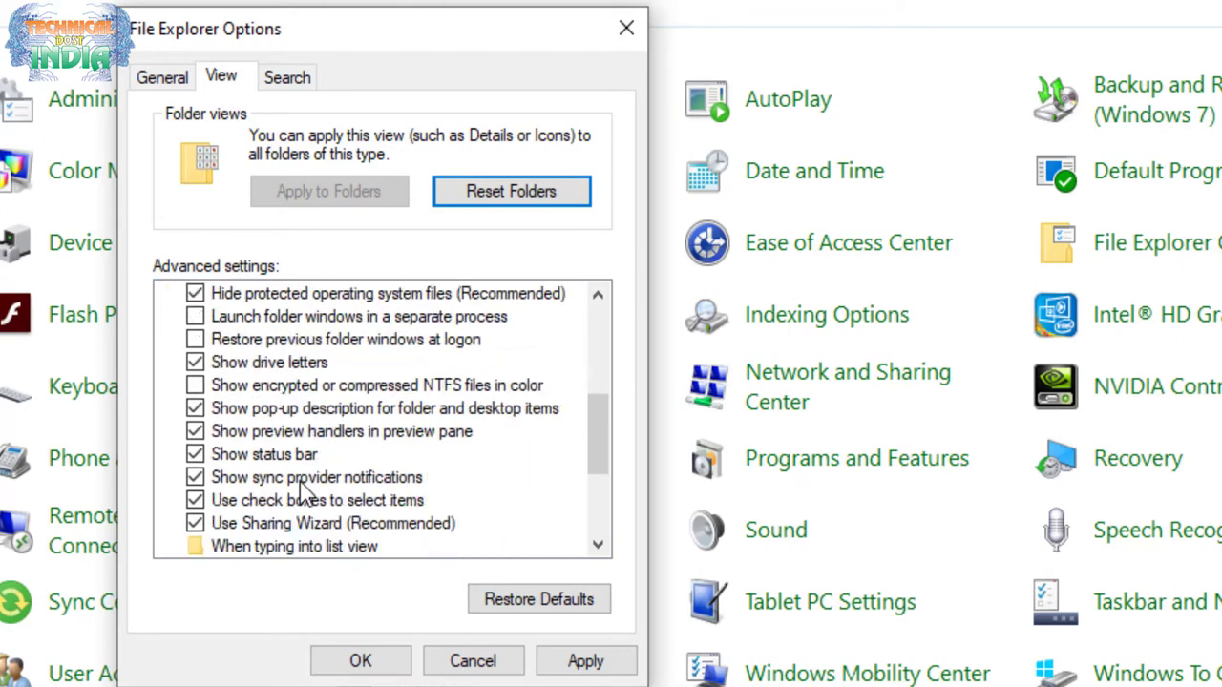
{"action": "scroll", "coordinate": [303, 489], "scroll_direction": "up", "scroll_amount": 3}
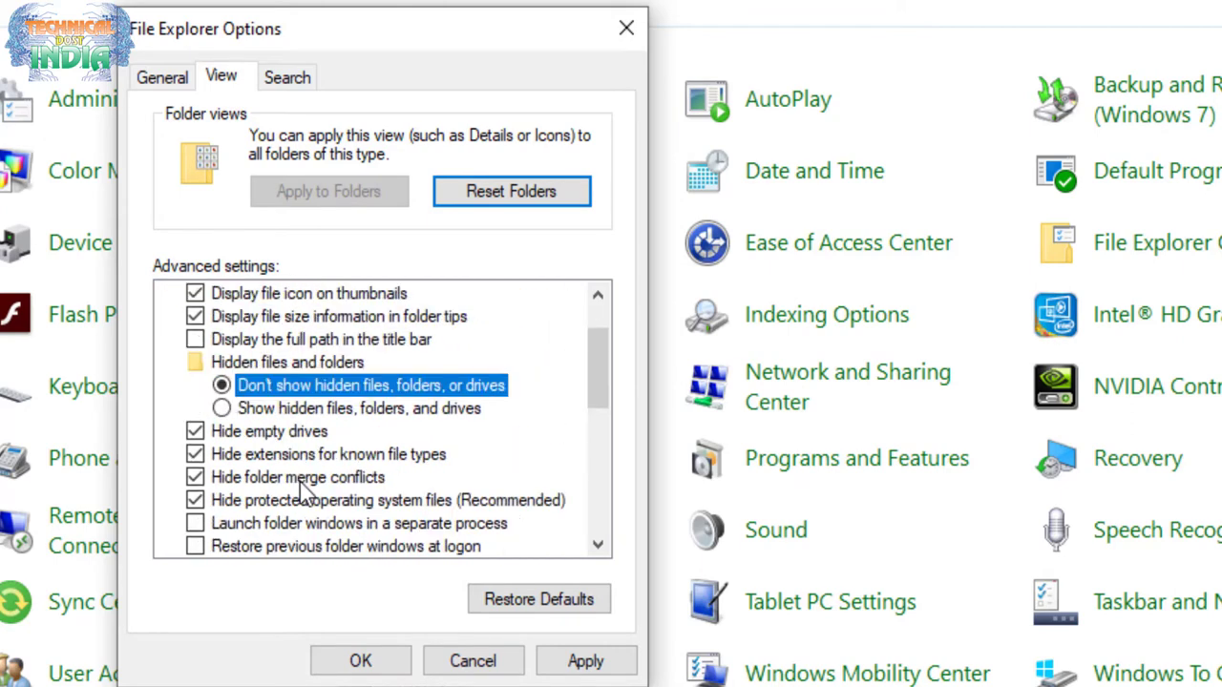
{"action": "scroll", "coordinate": [304, 489], "scroll_direction": "up", "scroll_amount": 1}
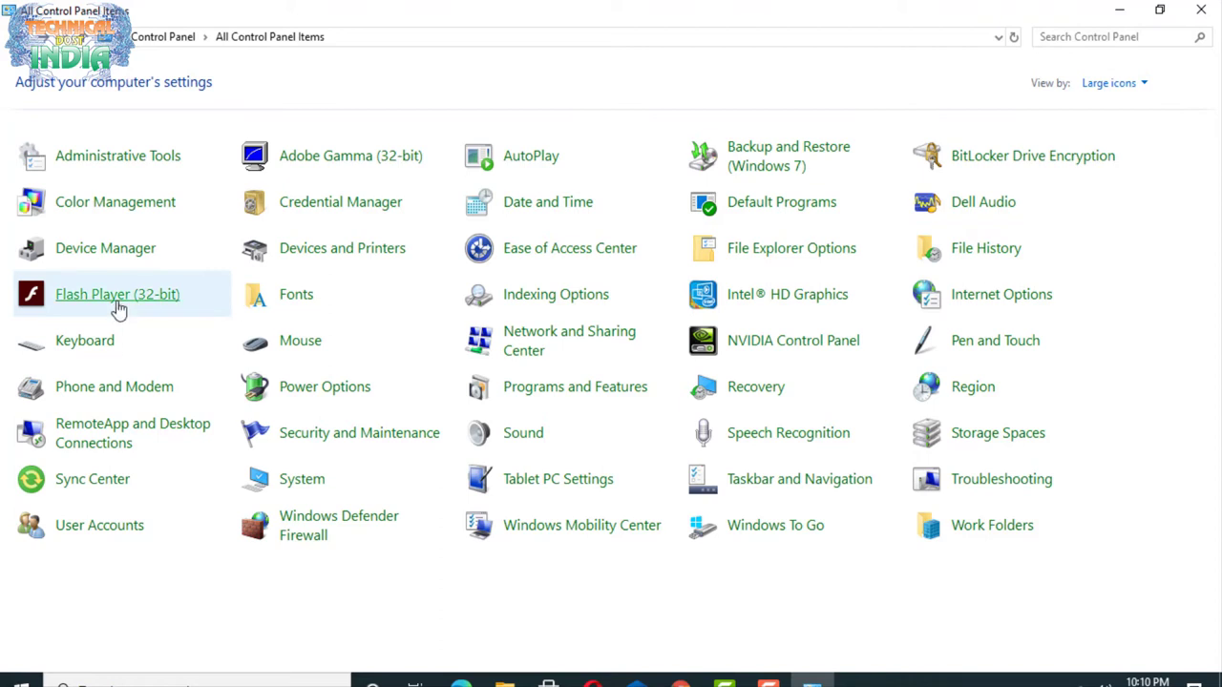
View the fonts installed on the computer and return to All Control Panel Items
{"action": "left_click", "coordinate": [285, 303]}
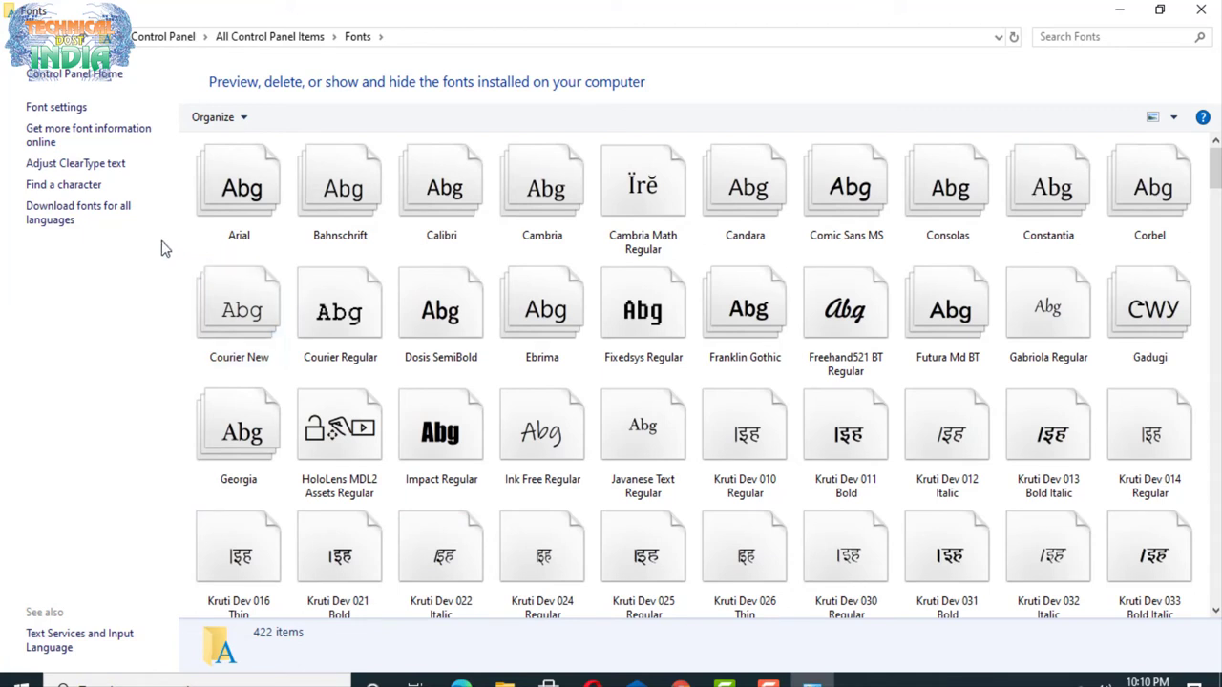
{"action": "left_click", "coordinate": [17, 36]}
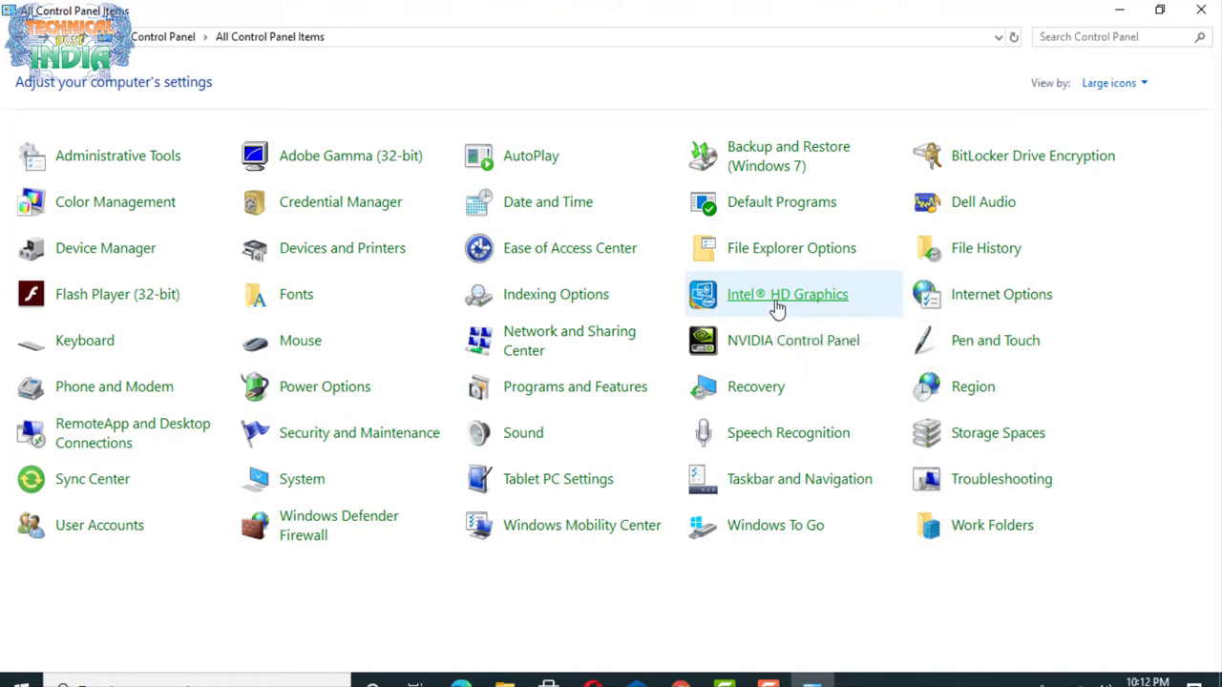
Open Internet Options and select the whole home page address in the general settings
{"action": "left_click", "coordinate": [974, 305]}
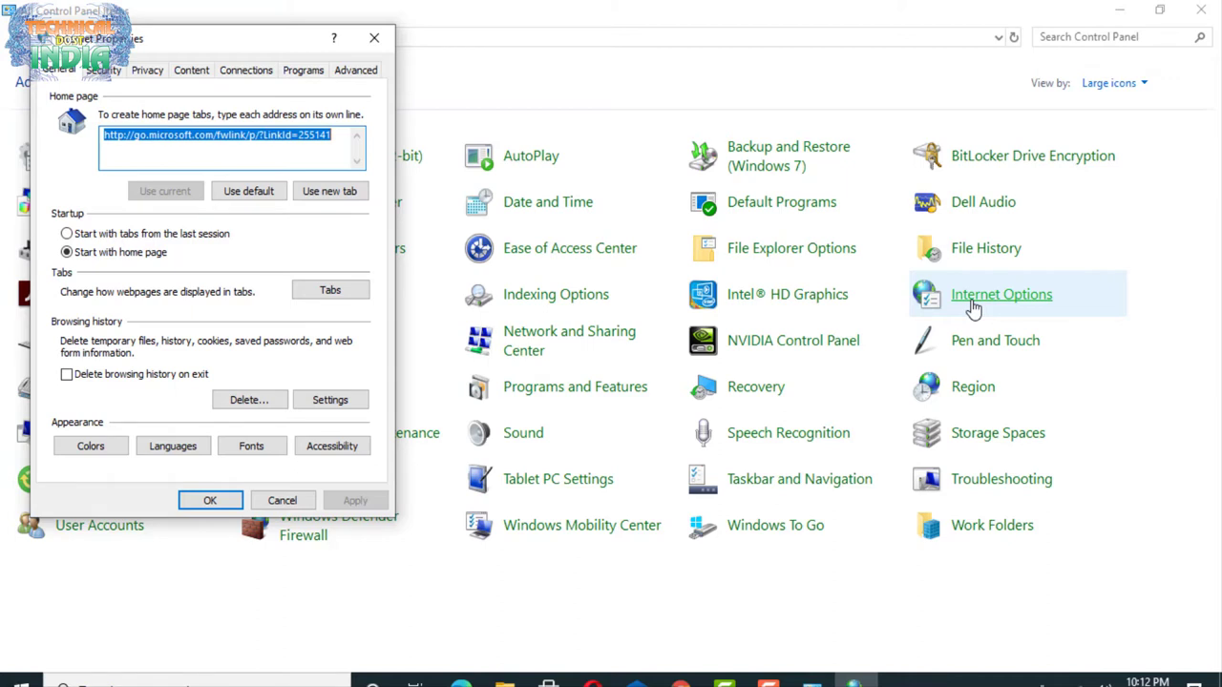
{"action": "left_click", "coordinate": [337, 139]}
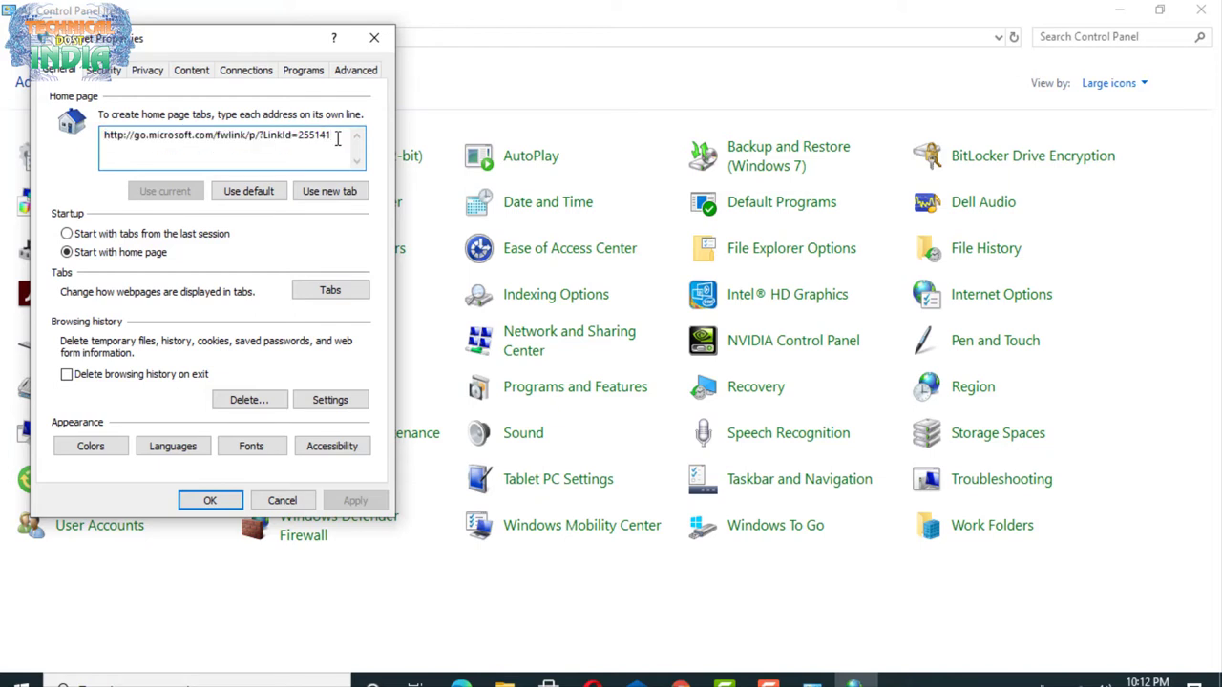
{"action": "left_click_drag", "start_coordinate": [337, 138], "coordinate": [98, 148]}
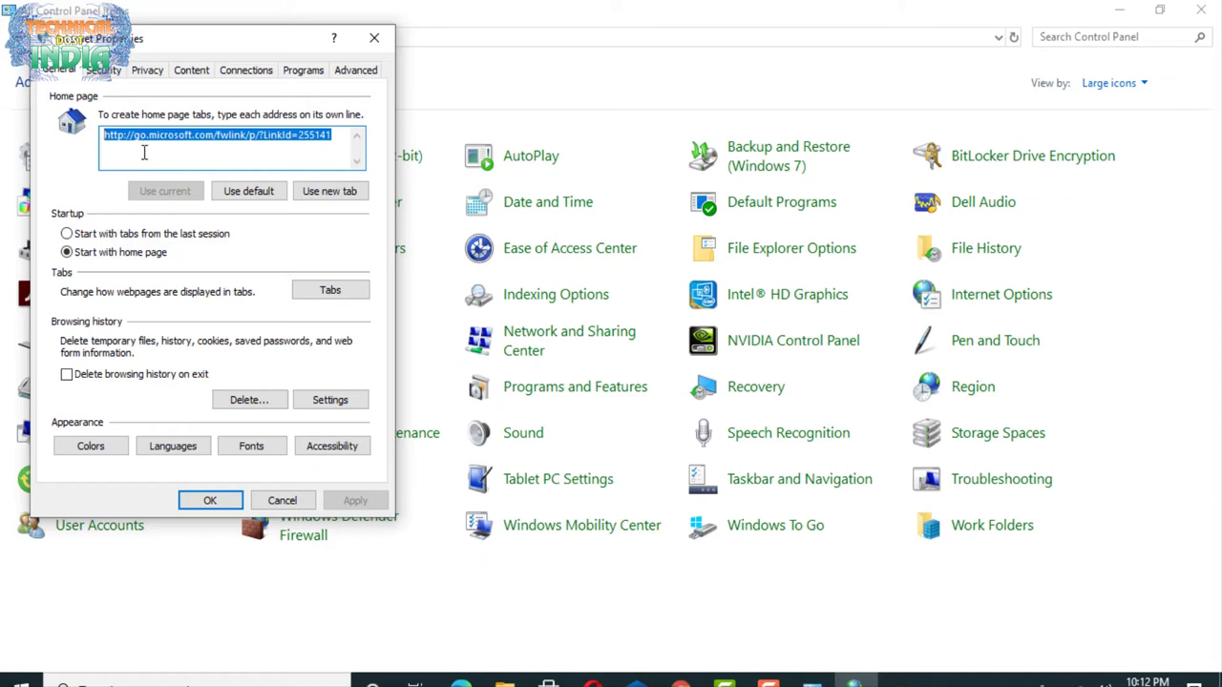
Review the security, privacy, content, connections, programs and advanced internet settings, return to the general ones, and cancel the dialog
{"action": "left_click", "coordinate": [103, 70]}
{"action": "left_click", "coordinate": [147, 70]}
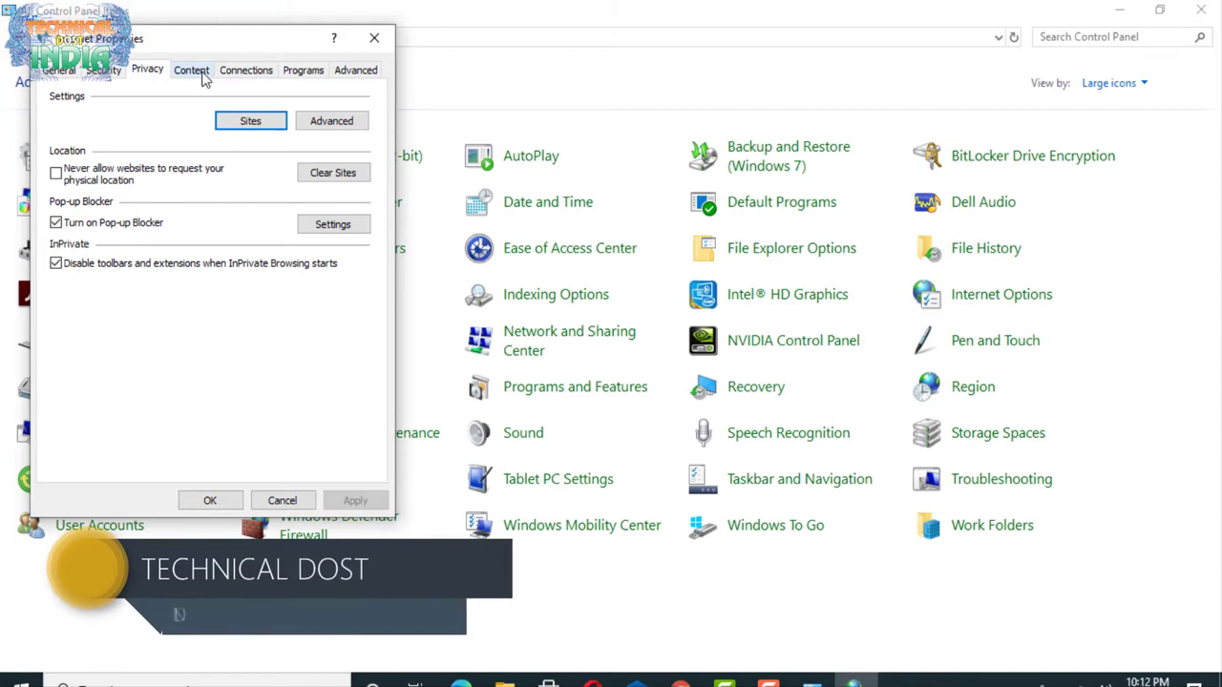
{"action": "left_click", "coordinate": [197, 73]}
{"action": "left_click", "coordinate": [246, 71]}
{"action": "left_click", "coordinate": [304, 71]}
{"action": "left_click", "coordinate": [365, 73]}
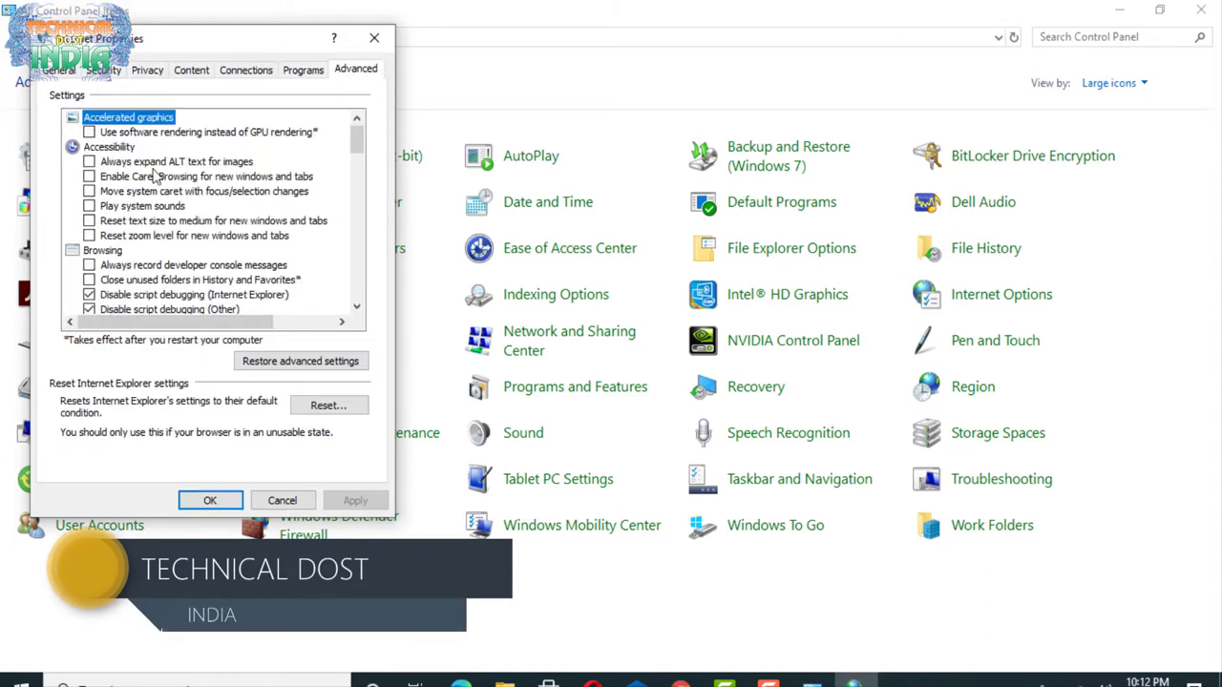
{"action": "left_click", "coordinate": [65, 74]}
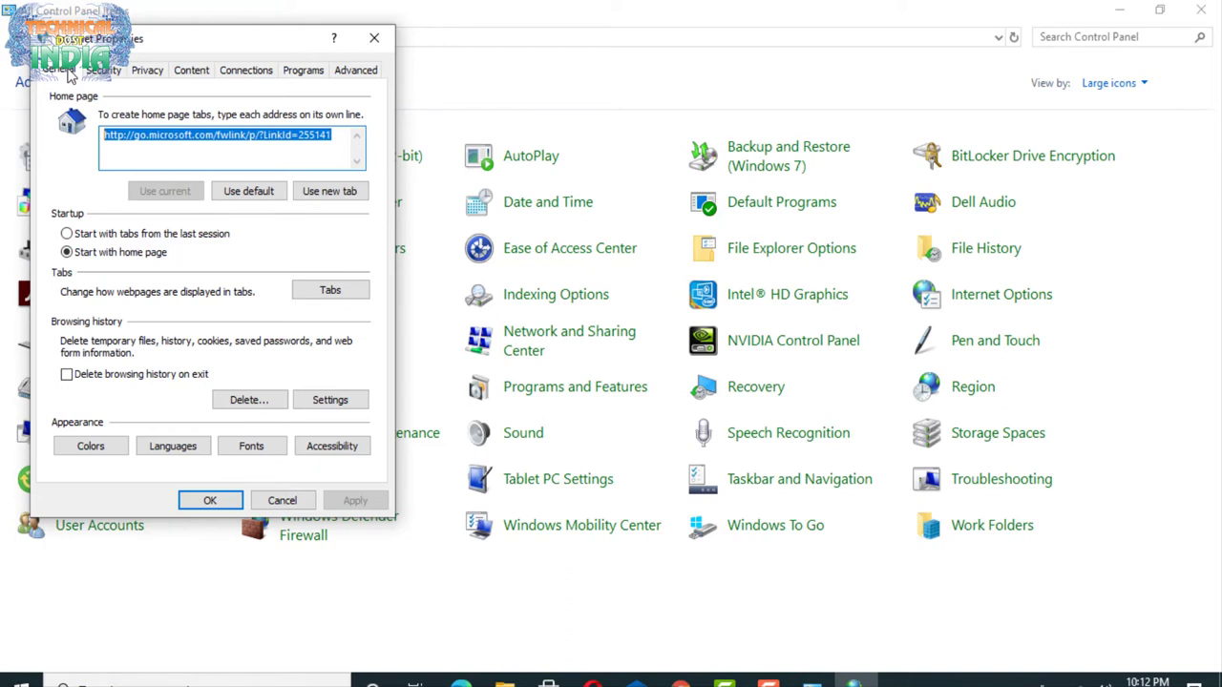
{"action": "left_click", "coordinate": [270, 504]}
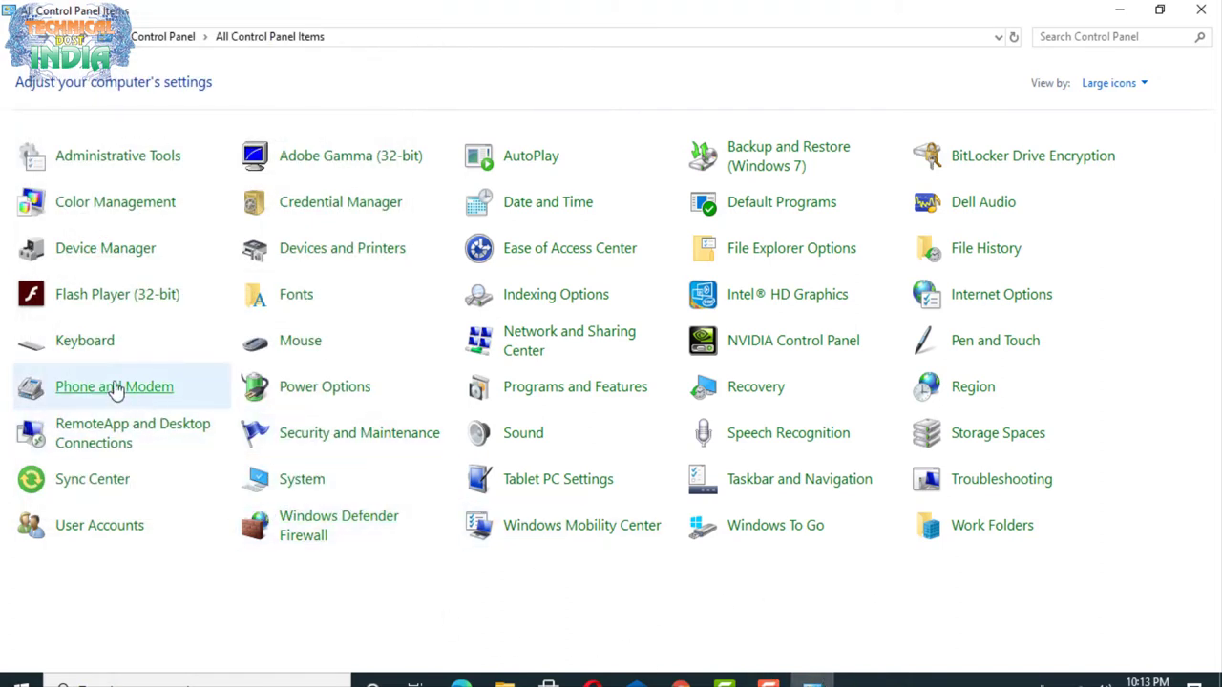
View the keyboard's character repeat and cursor blink rate settings and close the Keyboard properties
{"action": "left_click", "coordinate": [84, 341]}
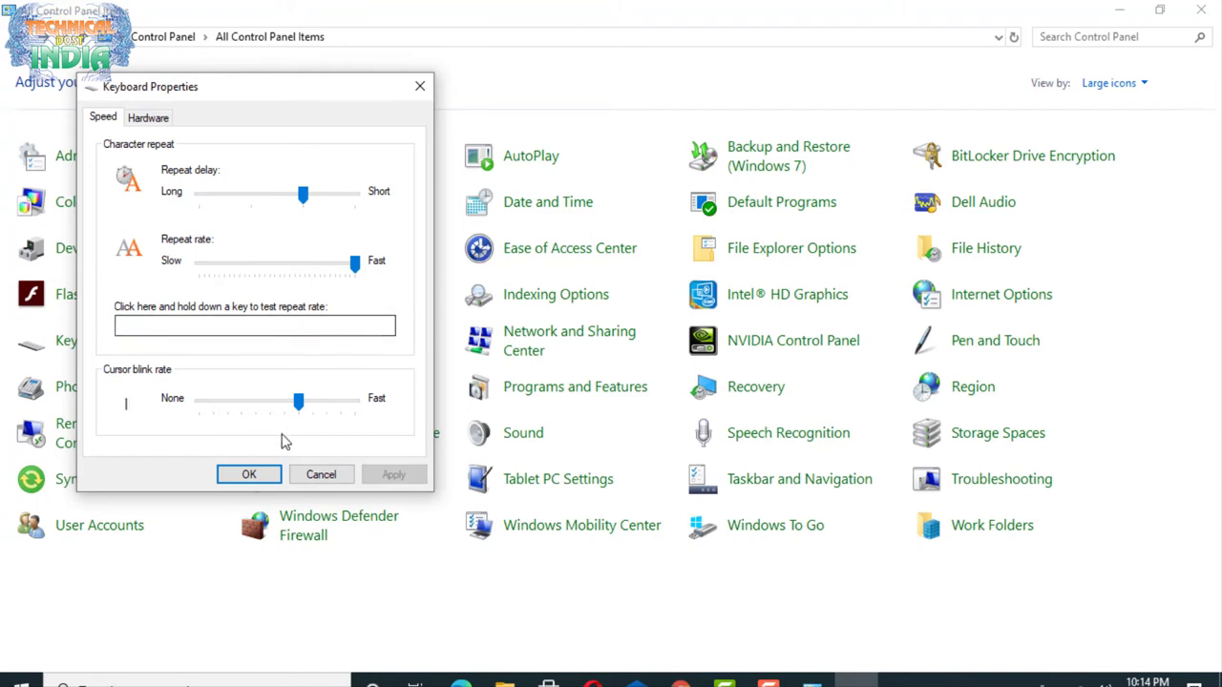
{"action": "left_click", "coordinate": [247, 474]}
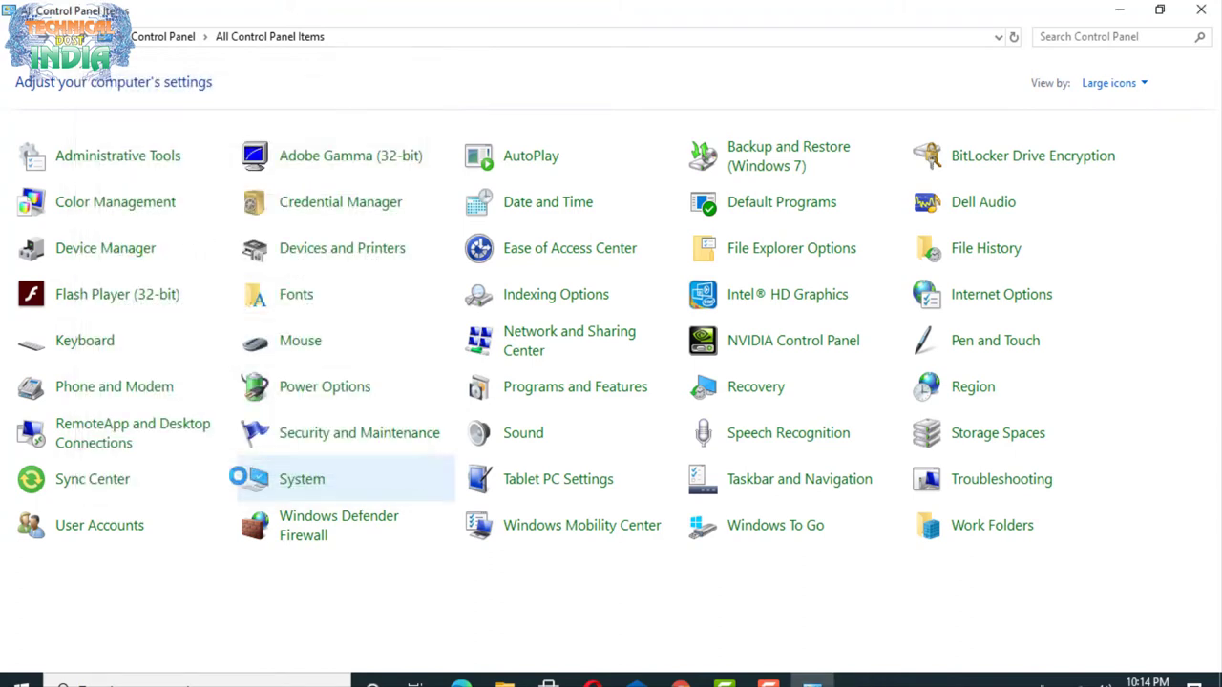
Open the Mouse properties, look at the Dell touchpad's sensitivity settings, close them, and show the mouse button settings
{"action": "left_click", "coordinate": [292, 351]}
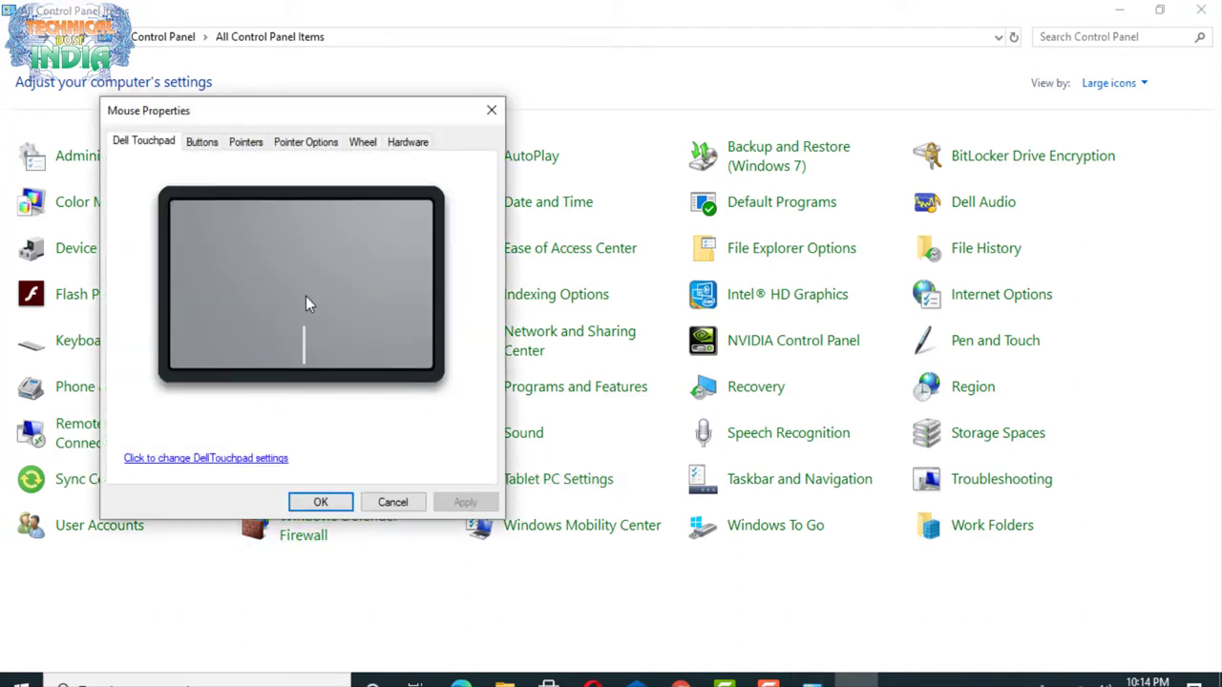
{"action": "left_click", "coordinate": [151, 145]}
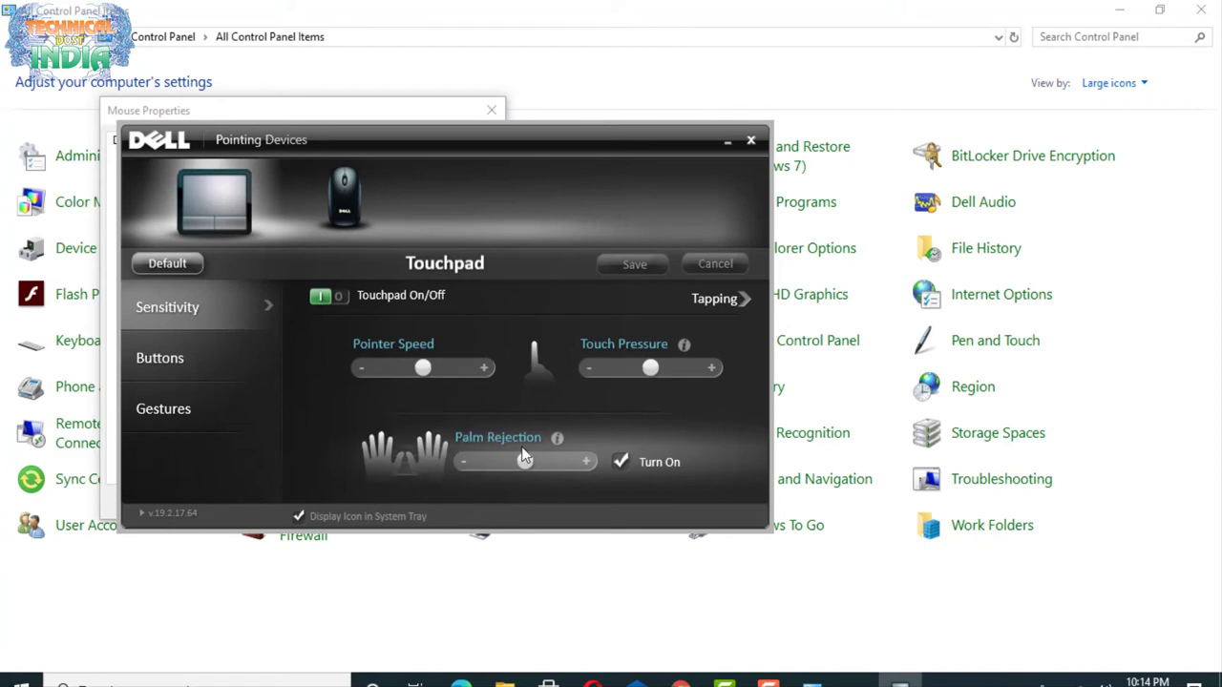
{"action": "left_click", "coordinate": [750, 140]}
{"action": "left_click", "coordinate": [202, 143]}
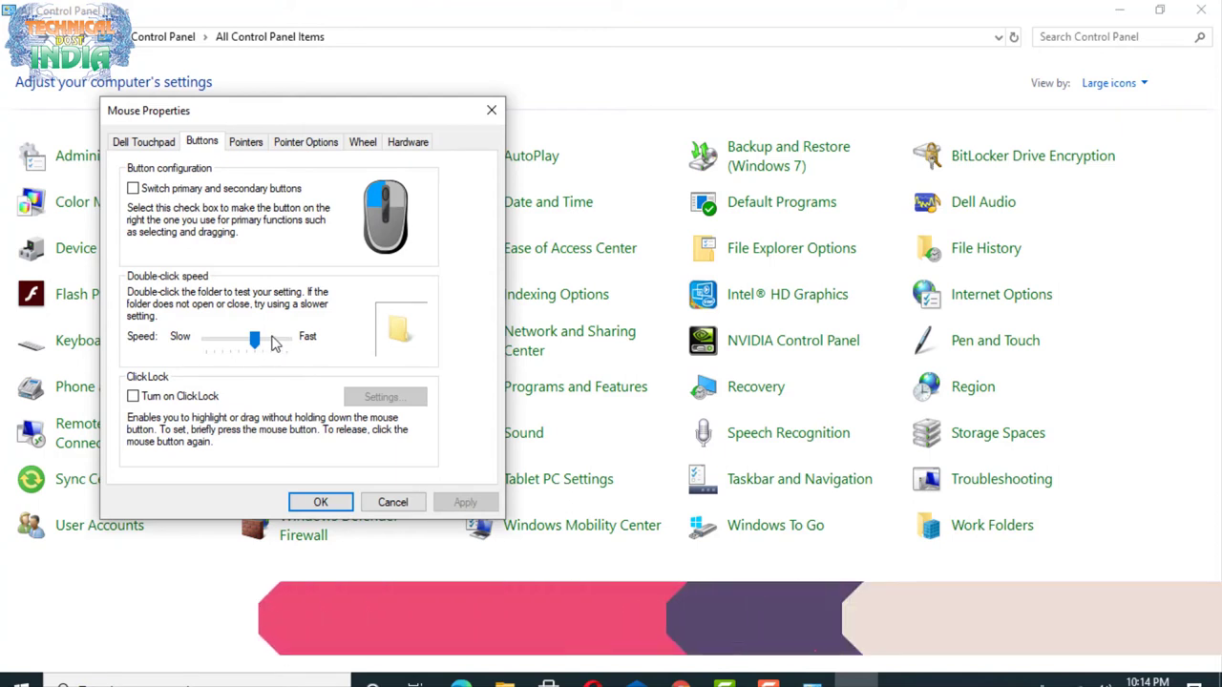
Review the mouse pointer scheme, pointer options and wheel scrolling settings, return to the button settings, and close the Mouse properties
{"action": "left_click", "coordinate": [238, 140]}
{"action": "scroll", "coordinate": [348, 336], "scroll_direction": "down", "scroll_amount": 5}
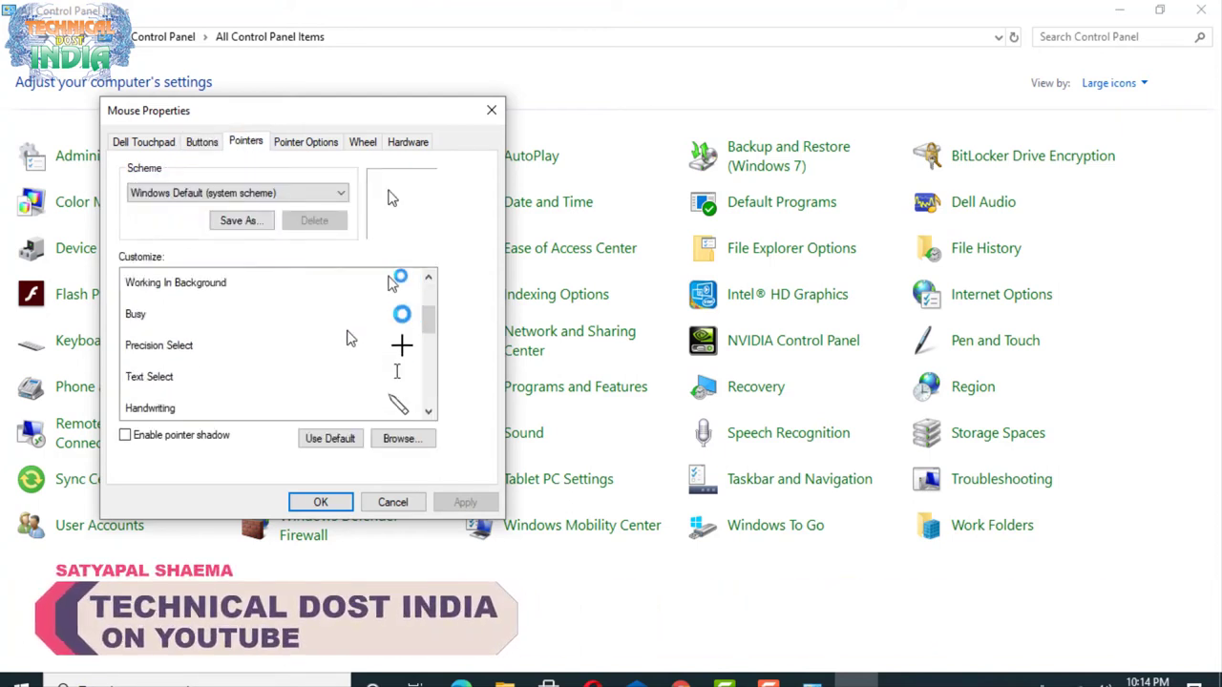
{"action": "scroll", "coordinate": [349, 336], "scroll_direction": "up", "scroll_amount": 5}
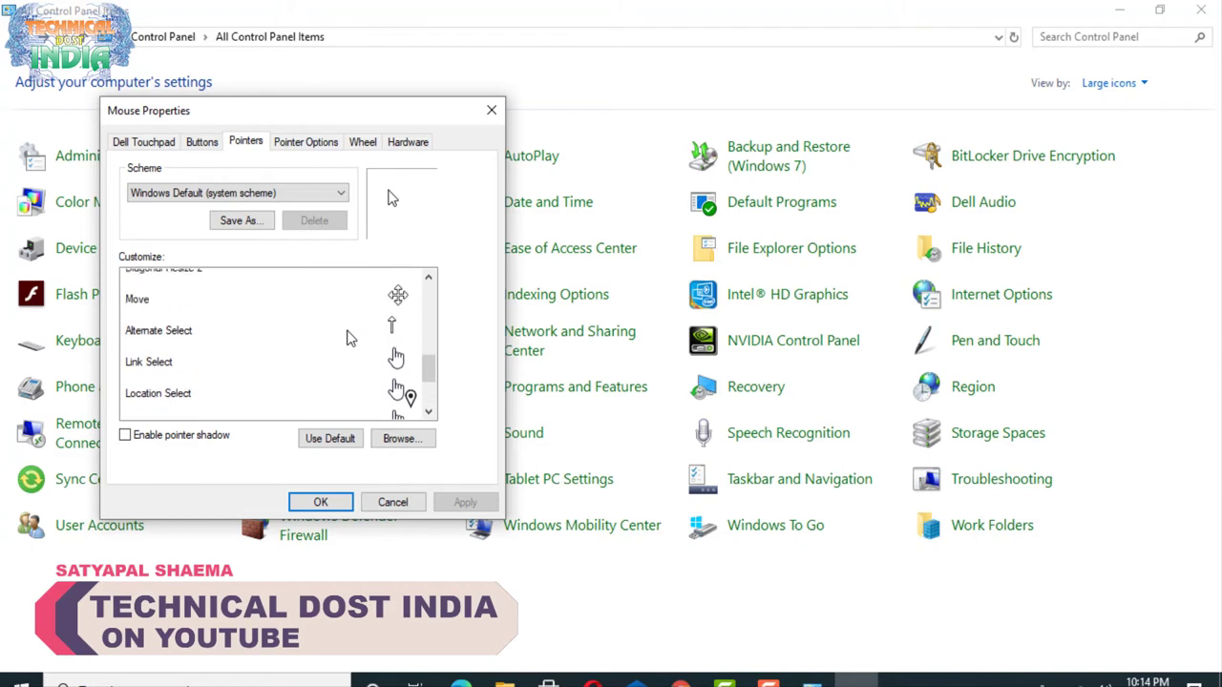
{"action": "left_click", "coordinate": [304, 145]}
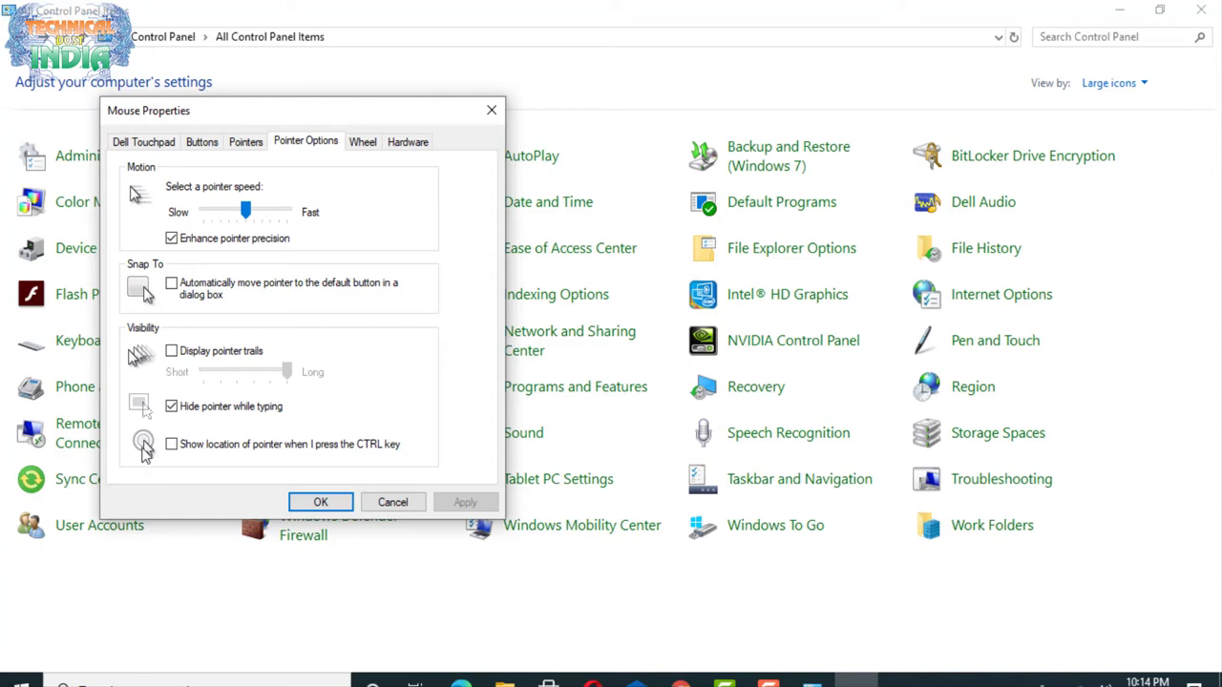
{"action": "left_click", "coordinate": [364, 143]}
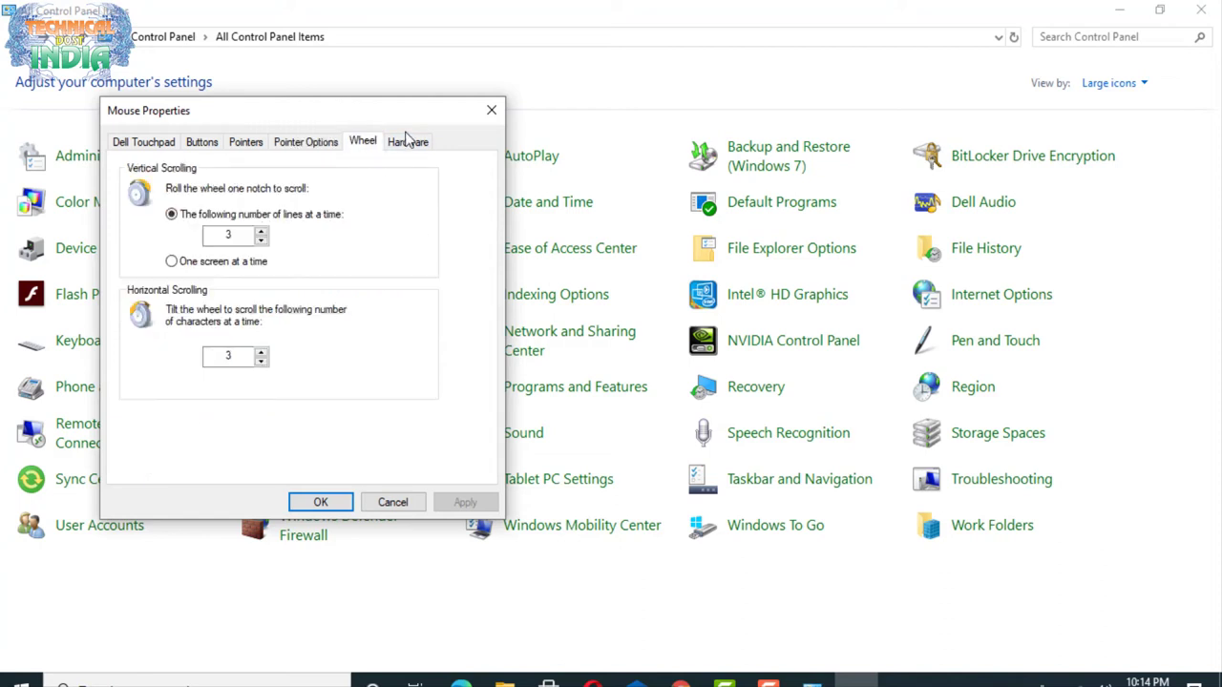
{"action": "left_click", "coordinate": [245, 143]}
{"action": "left_click", "coordinate": [200, 142]}
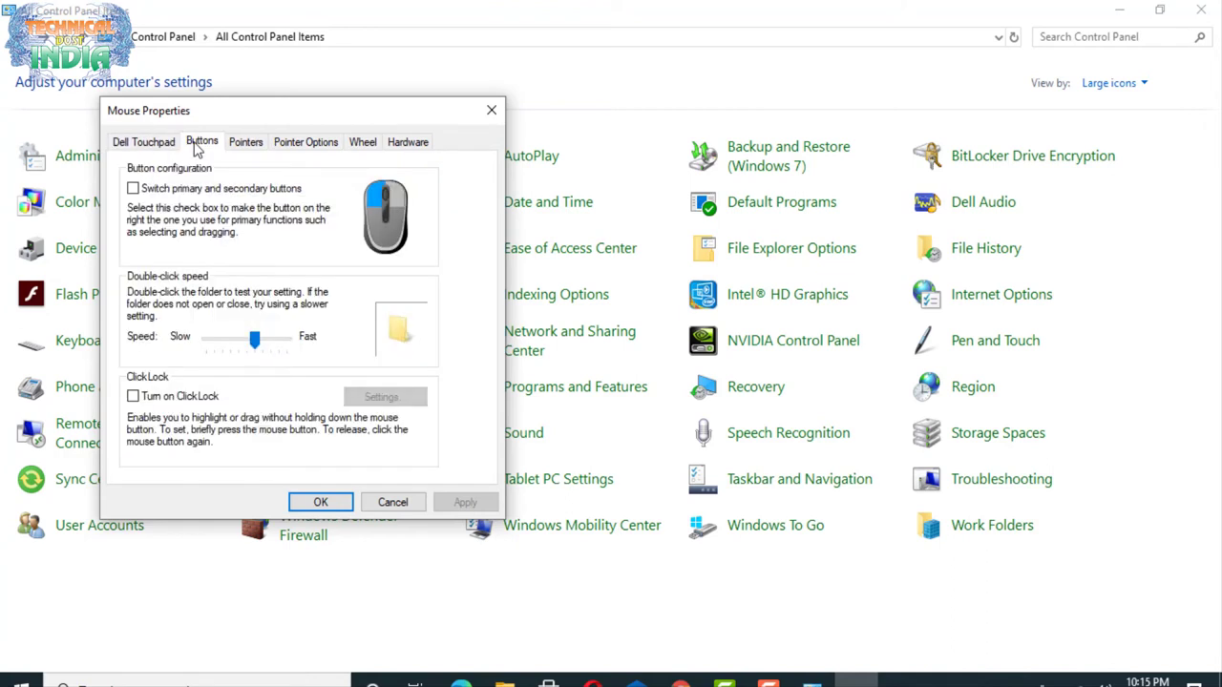
{"action": "key", "text": "Escape"}
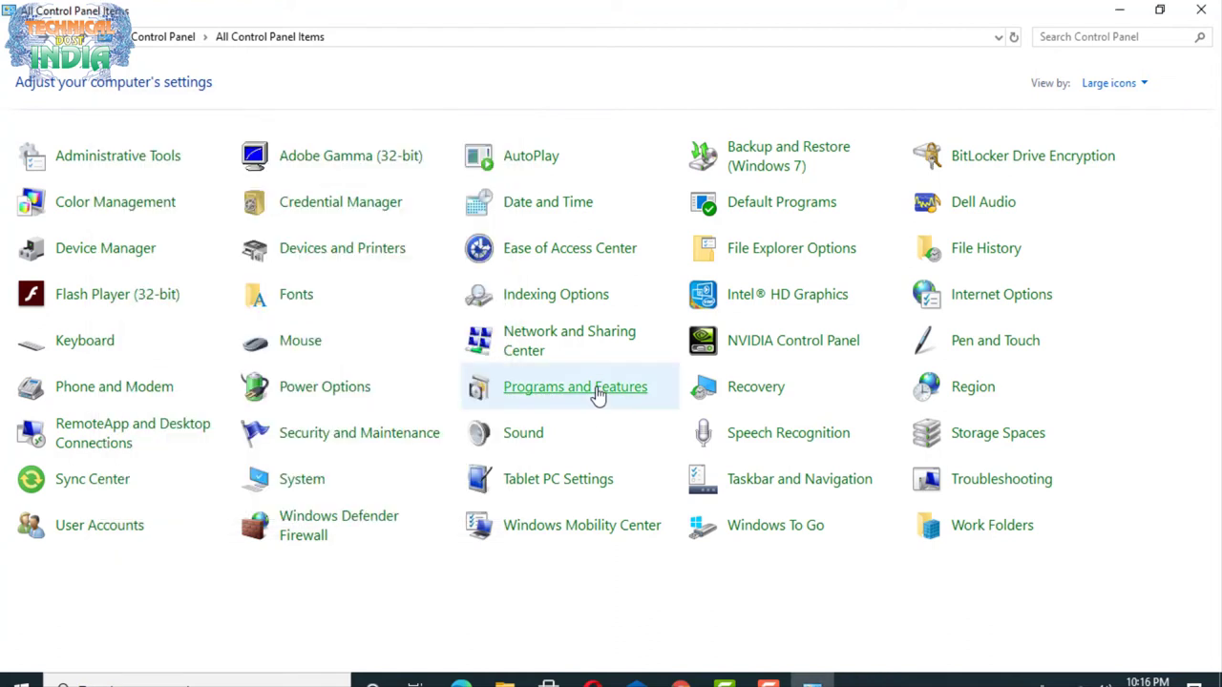
View the Network and Sharing Center and the Power Options, returning to all Control Panel items after each
{"action": "left_click", "coordinate": [562, 345]}
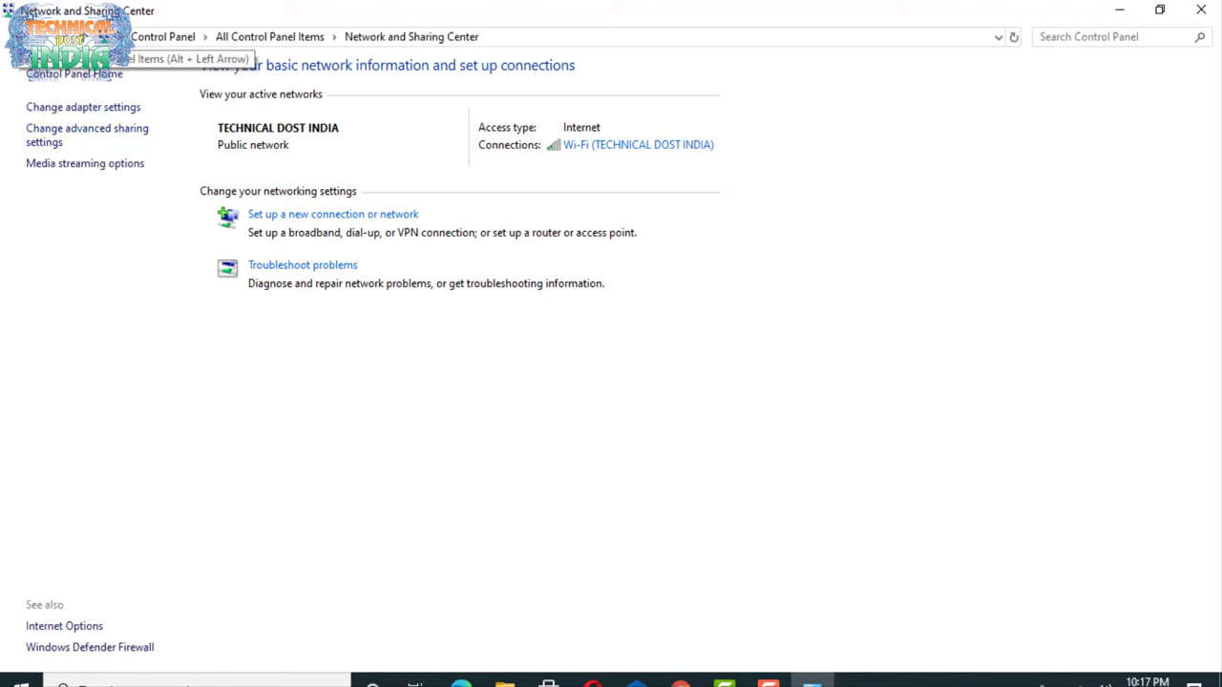
{"action": "left_click", "coordinate": [17, 37]}
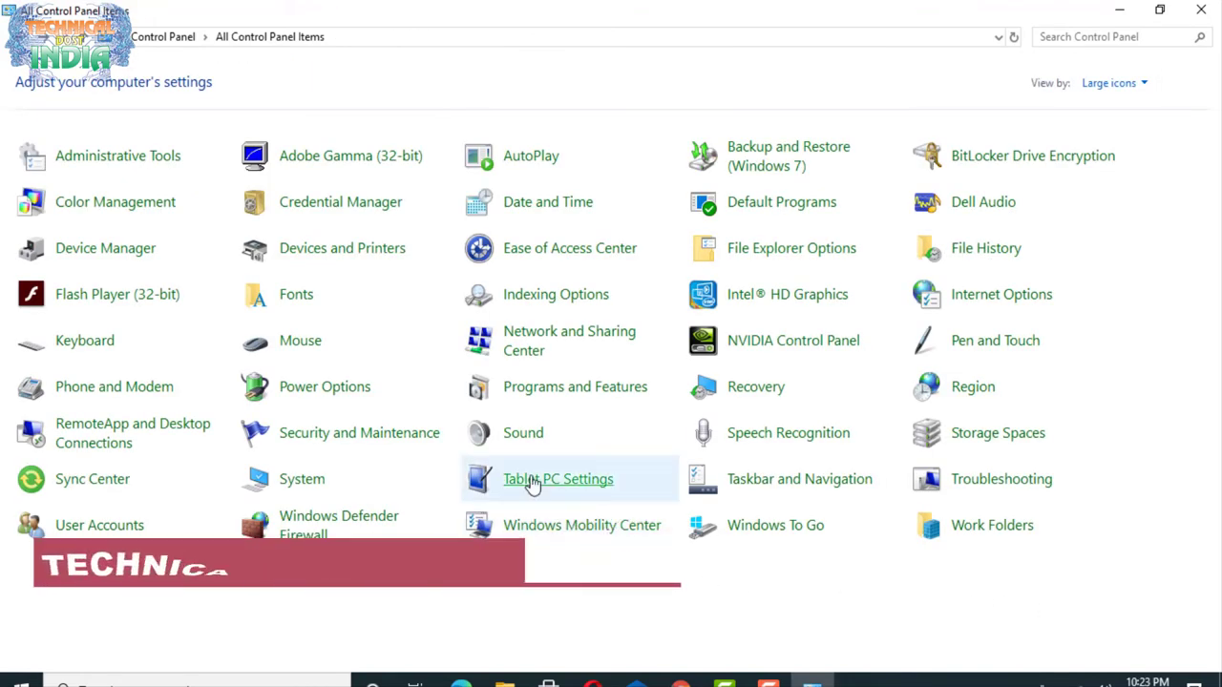
{"action": "left_click", "coordinate": [325, 388]}
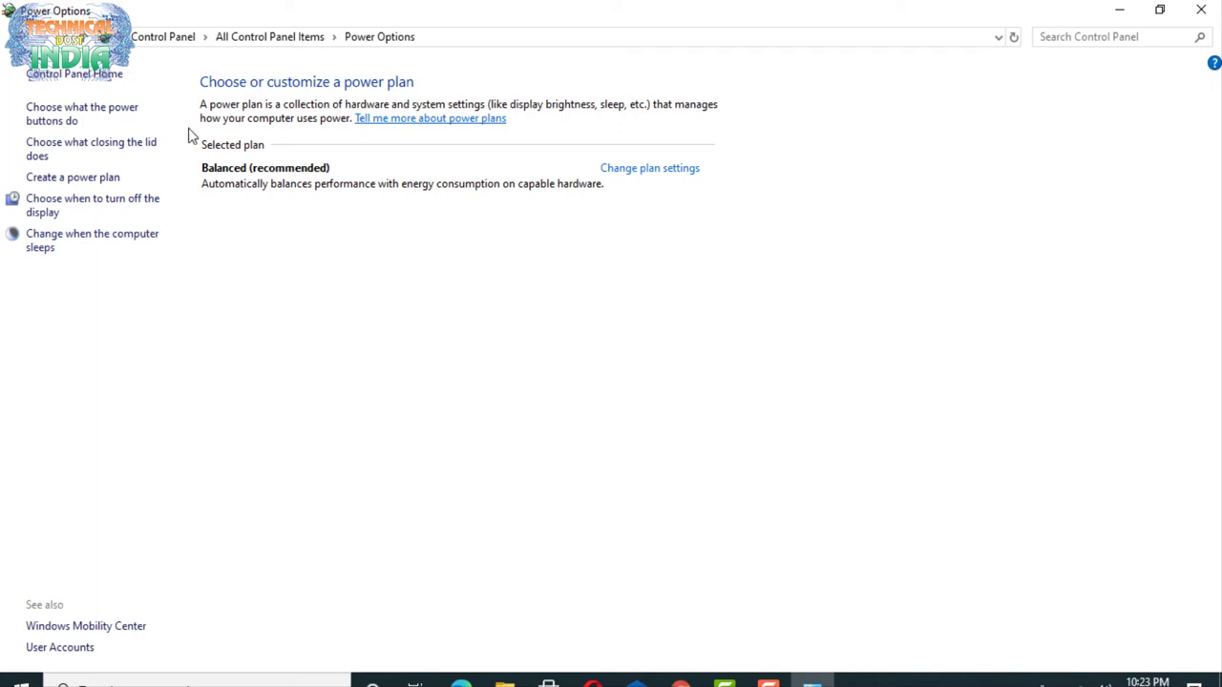
{"action": "left_click", "coordinate": [21, 42]}
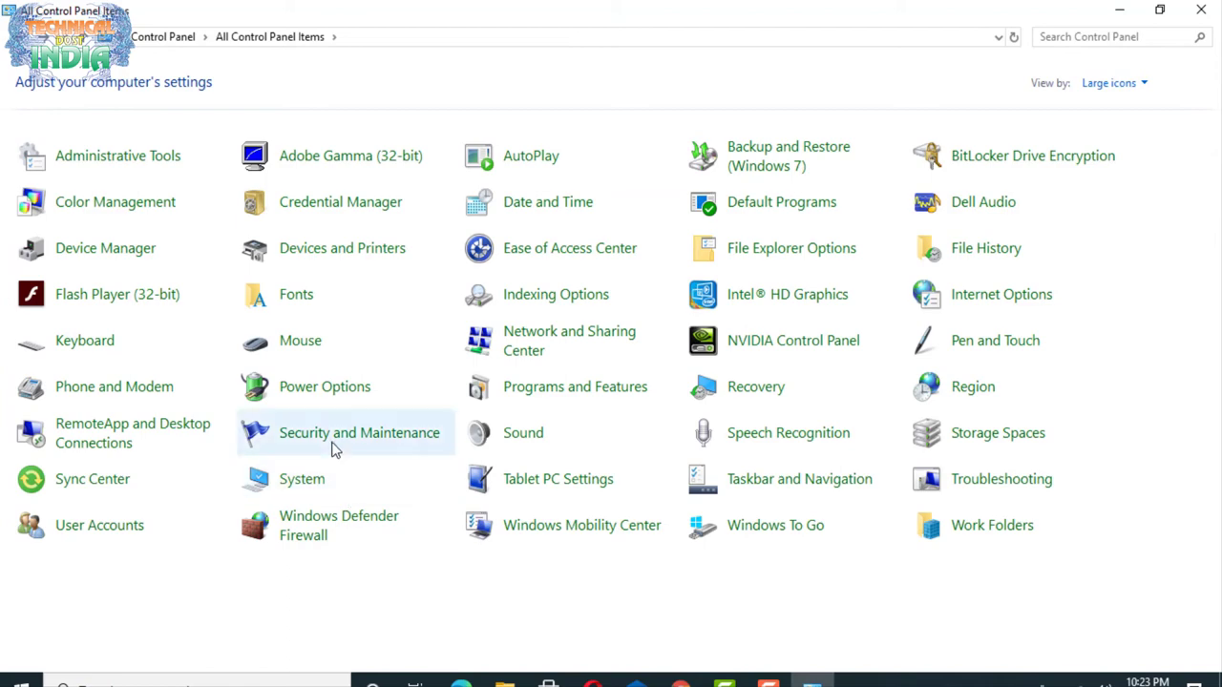
Look through the installed programs, show the uninstall and change options for a Microsoft Visual C++ 2013 (x64) entry, and return to all Control Panel items
{"action": "left_click", "coordinate": [542, 391]}
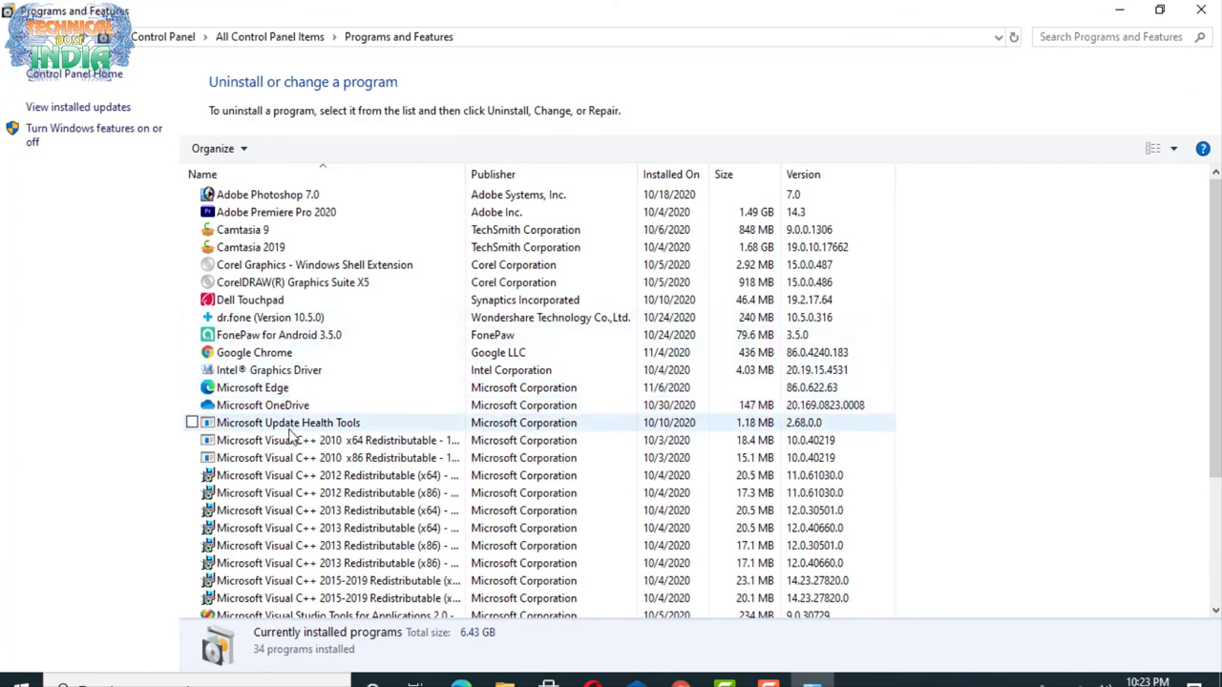
{"action": "scroll", "coordinate": [287, 429], "scroll_direction": "down", "scroll_amount": 4}
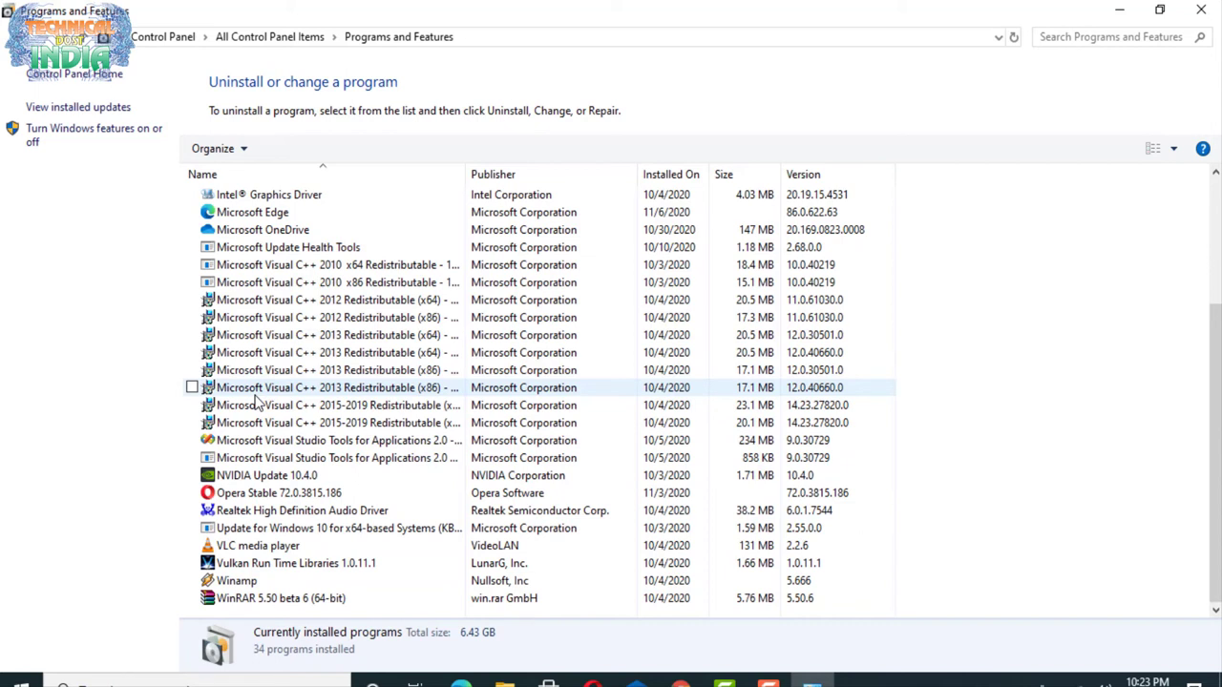
{"action": "left_click", "coordinate": [267, 354]}
{"action": "right_click", "coordinate": [260, 357]}
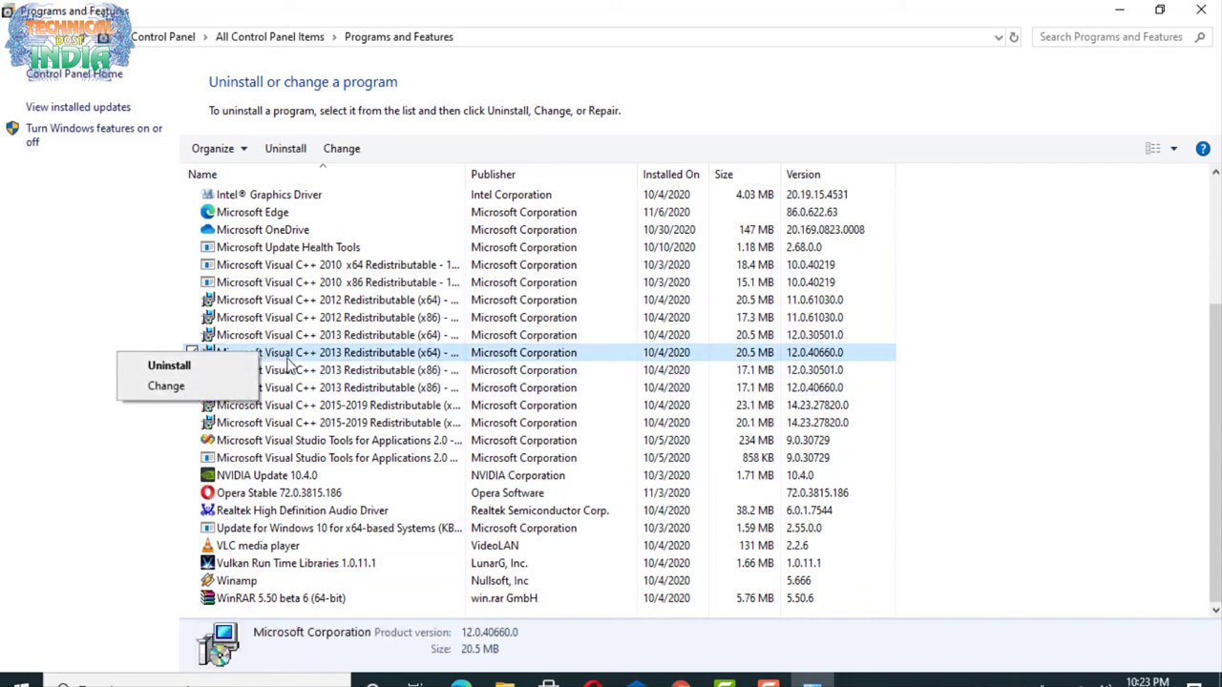
{"action": "left_click", "coordinate": [288, 355]}
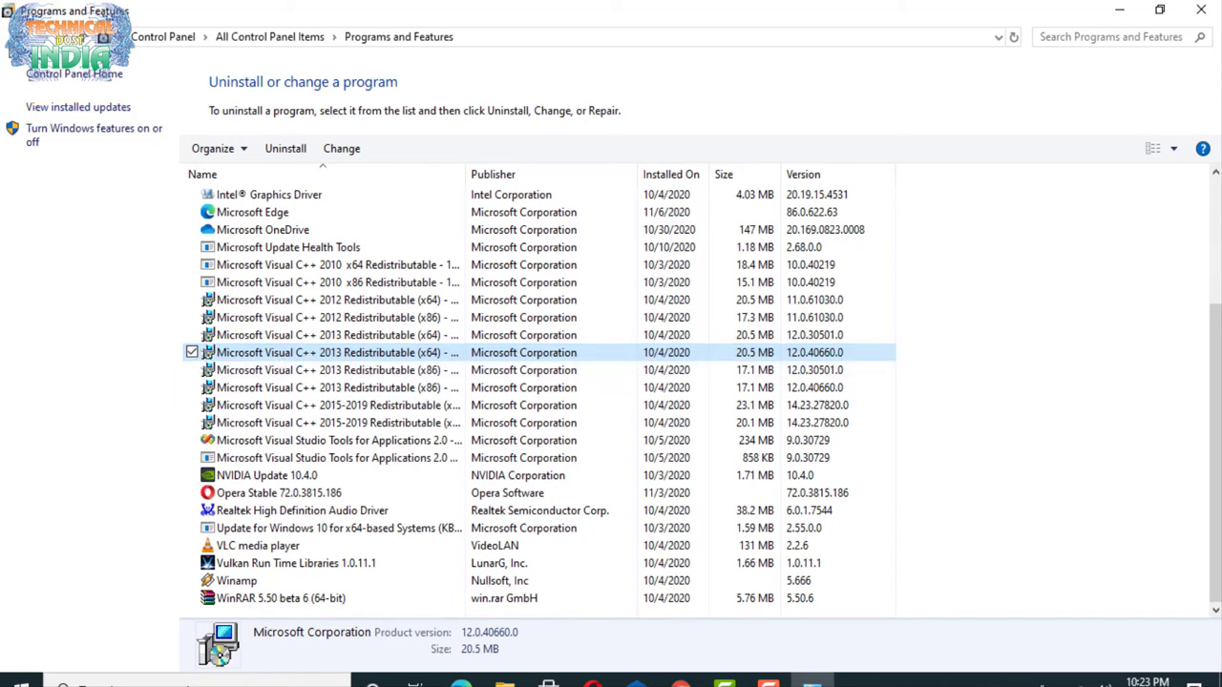
{"action": "left_click", "coordinate": [15, 39]}
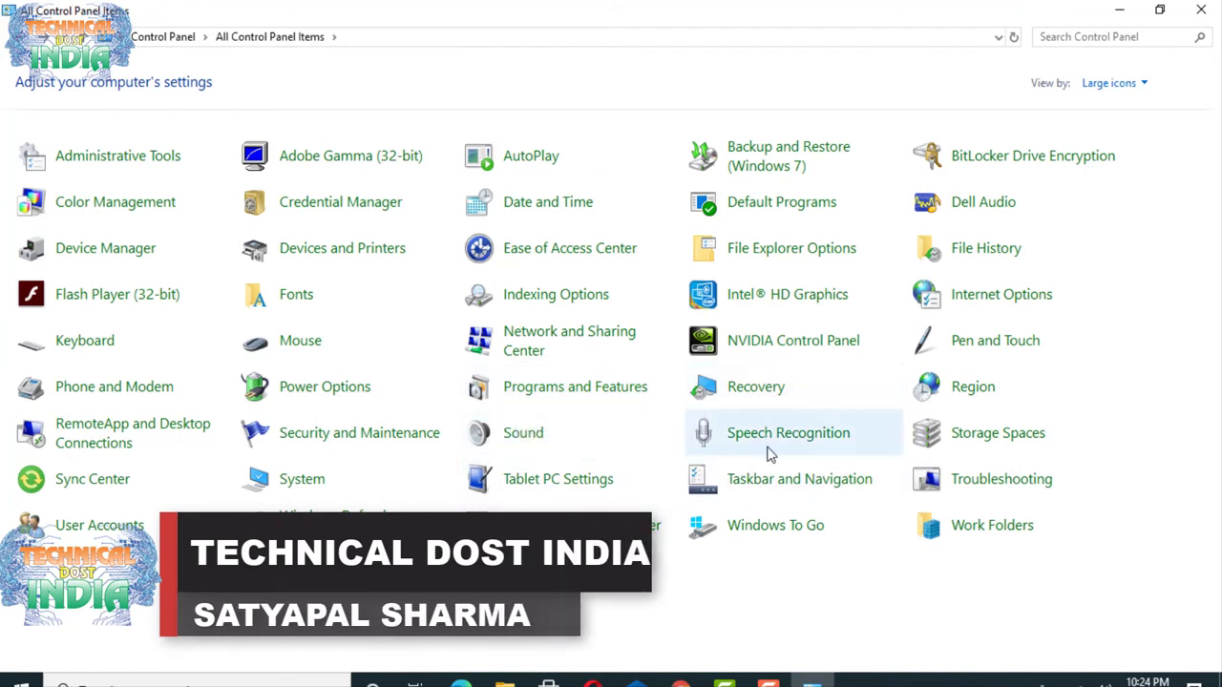
Review the playback, recording, sounds and communications settings in the Sound dialog, return to playback, and cancel the dialog
{"action": "left_click", "coordinate": [518, 445]}
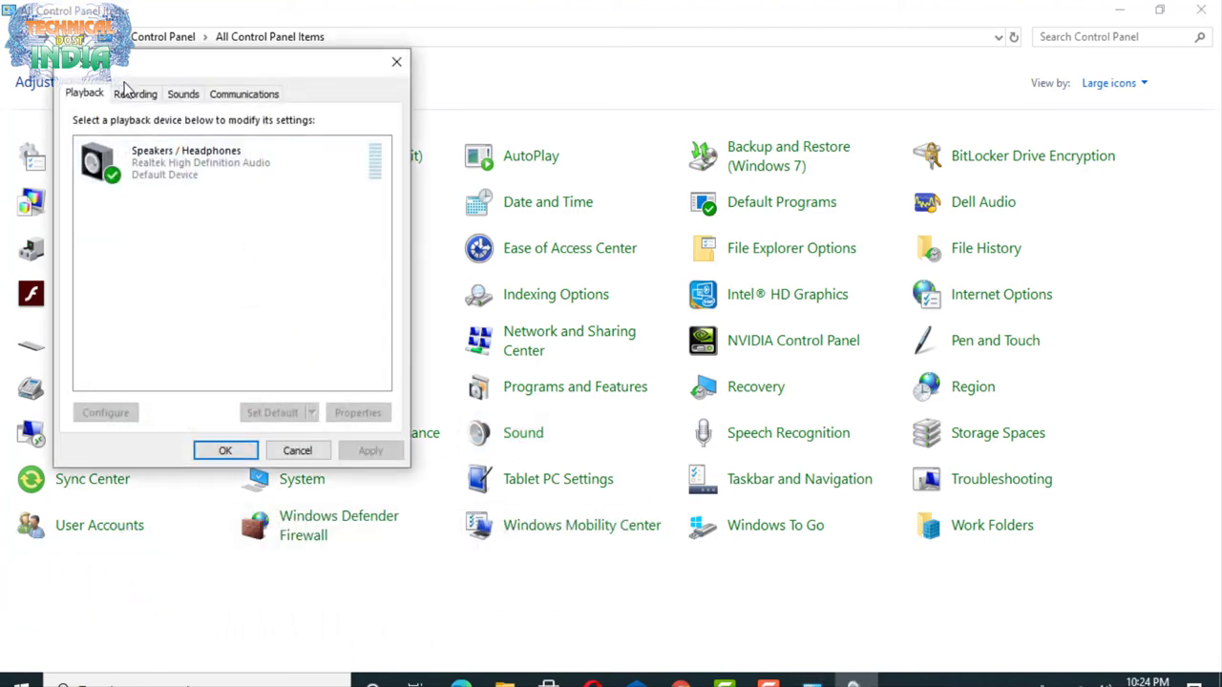
{"action": "left_click", "coordinate": [134, 95]}
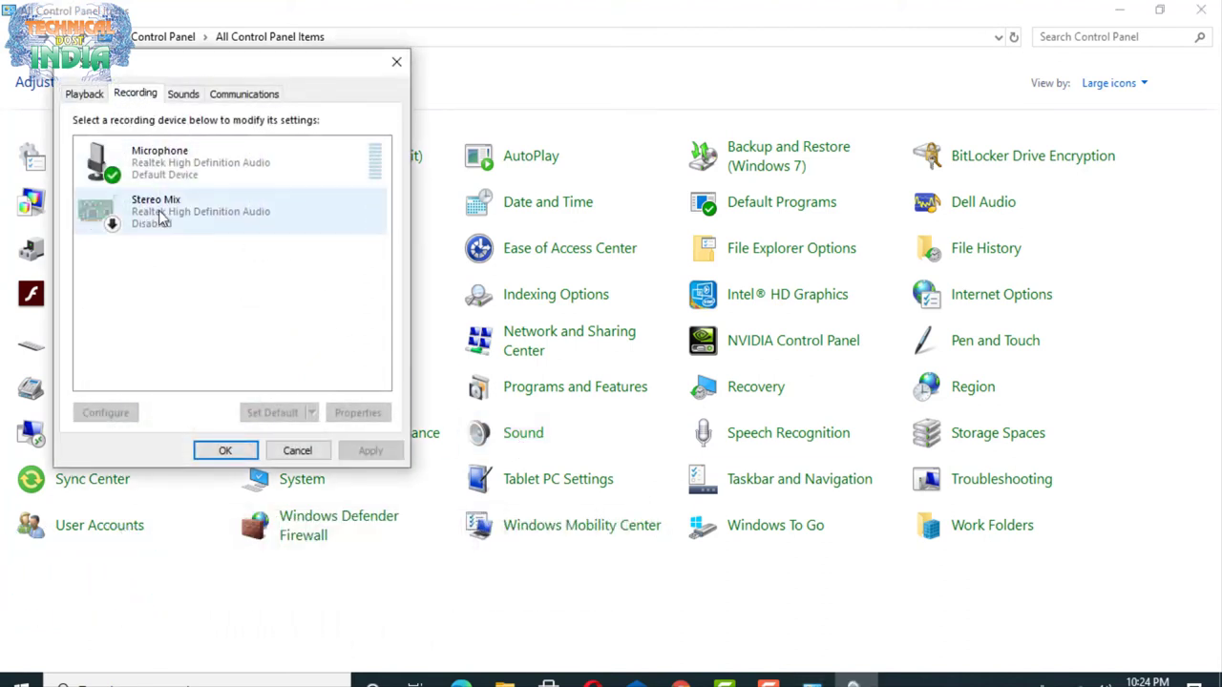
{"action": "left_click", "coordinate": [187, 99]}
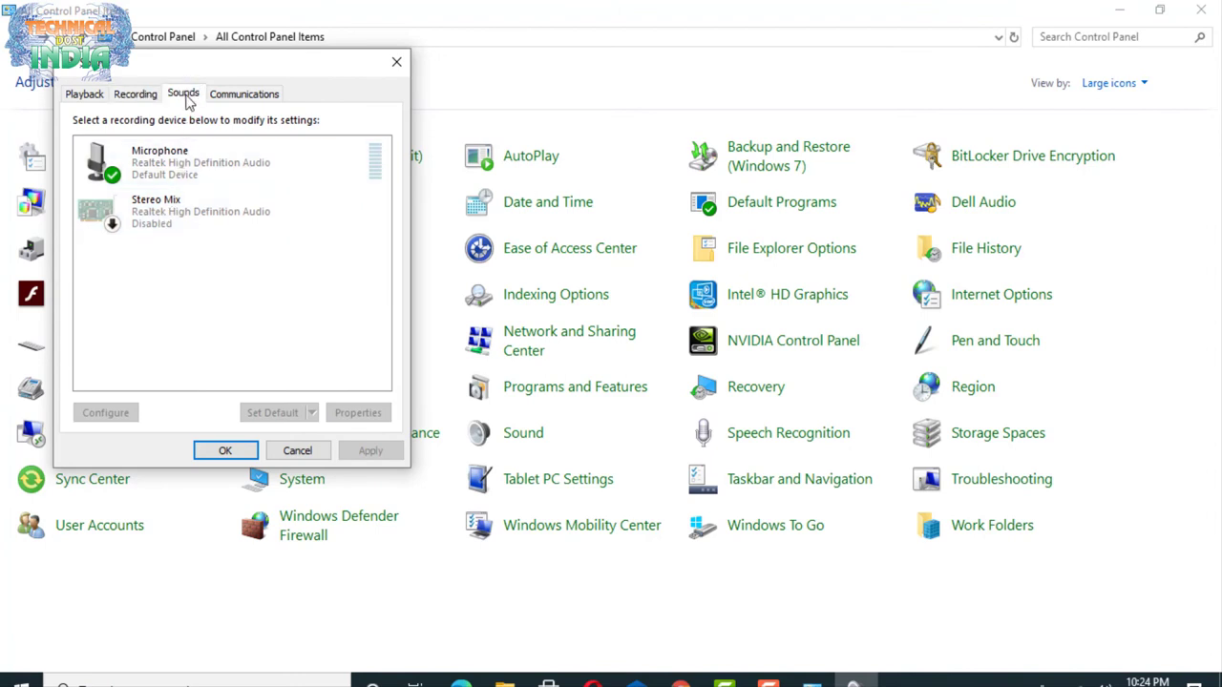
{"action": "left_click", "coordinate": [246, 96]}
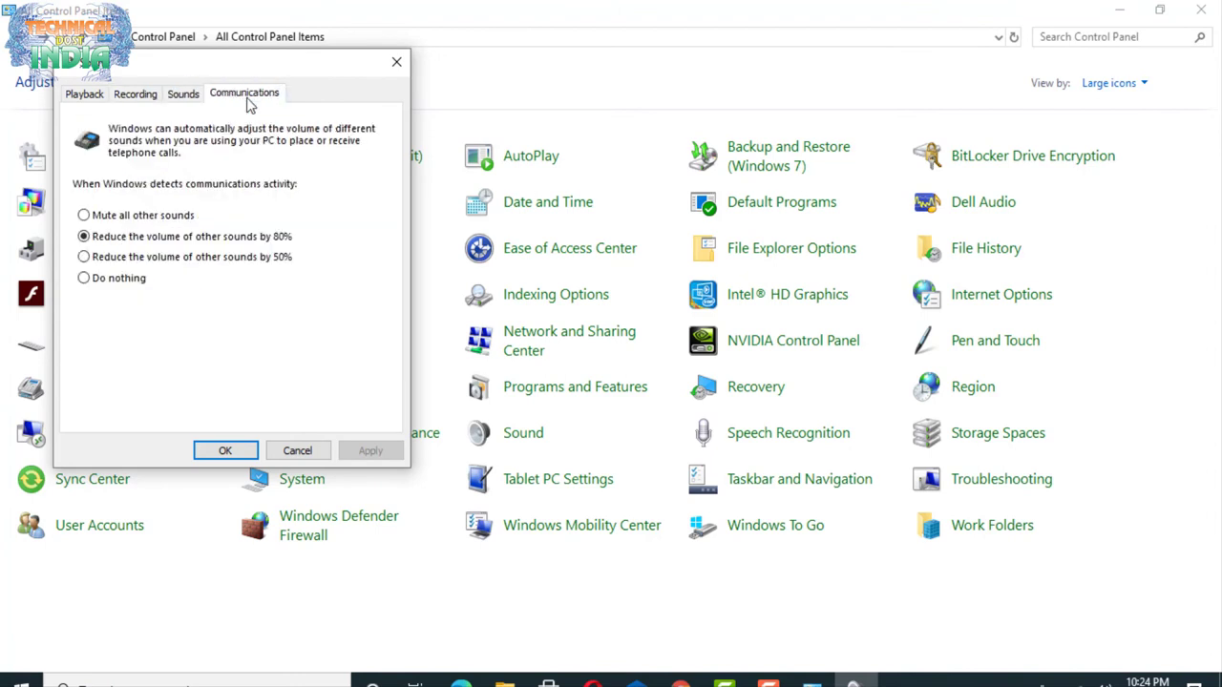
{"action": "left_click", "coordinate": [80, 95]}
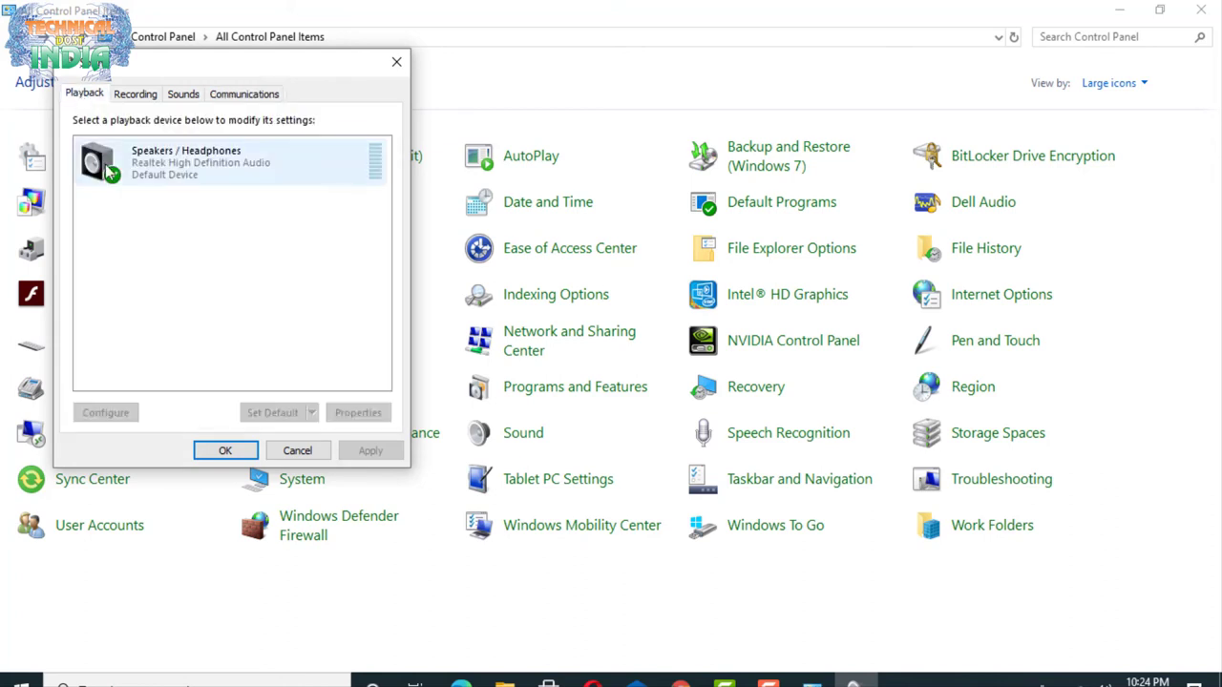
{"action": "left_click", "coordinate": [294, 452]}
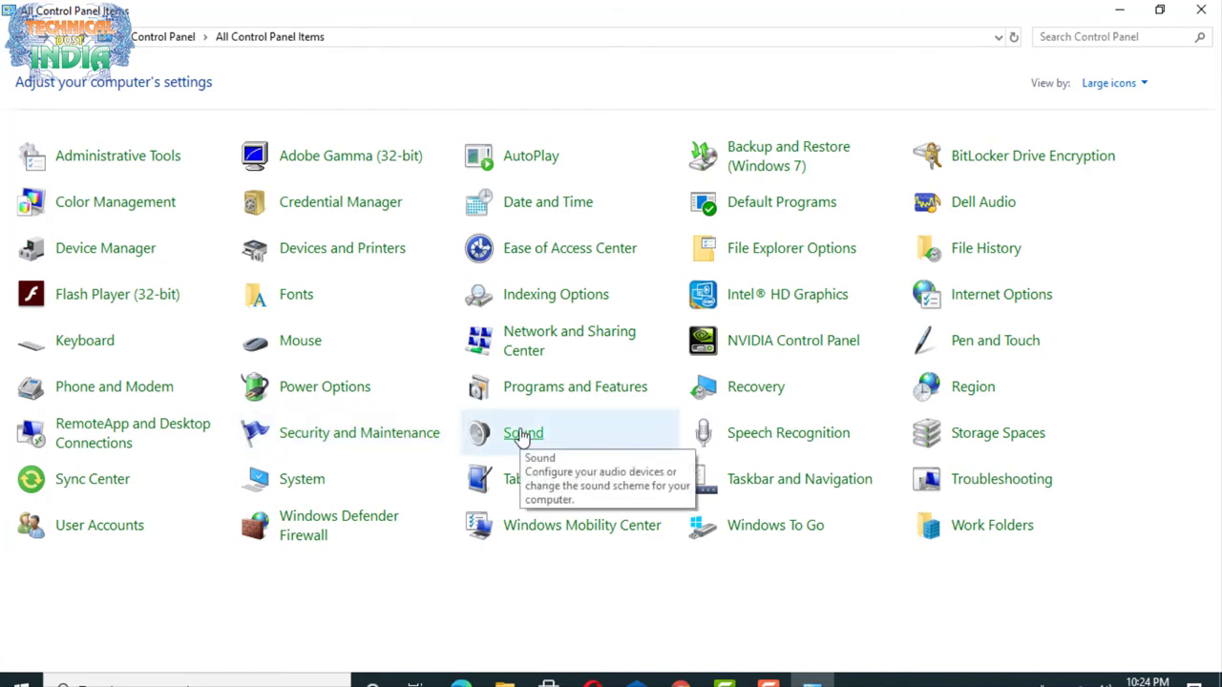
View the User Accounts page and the System information page, returning to all Control Panel items after each
{"action": "left_click", "coordinate": [101, 542]}
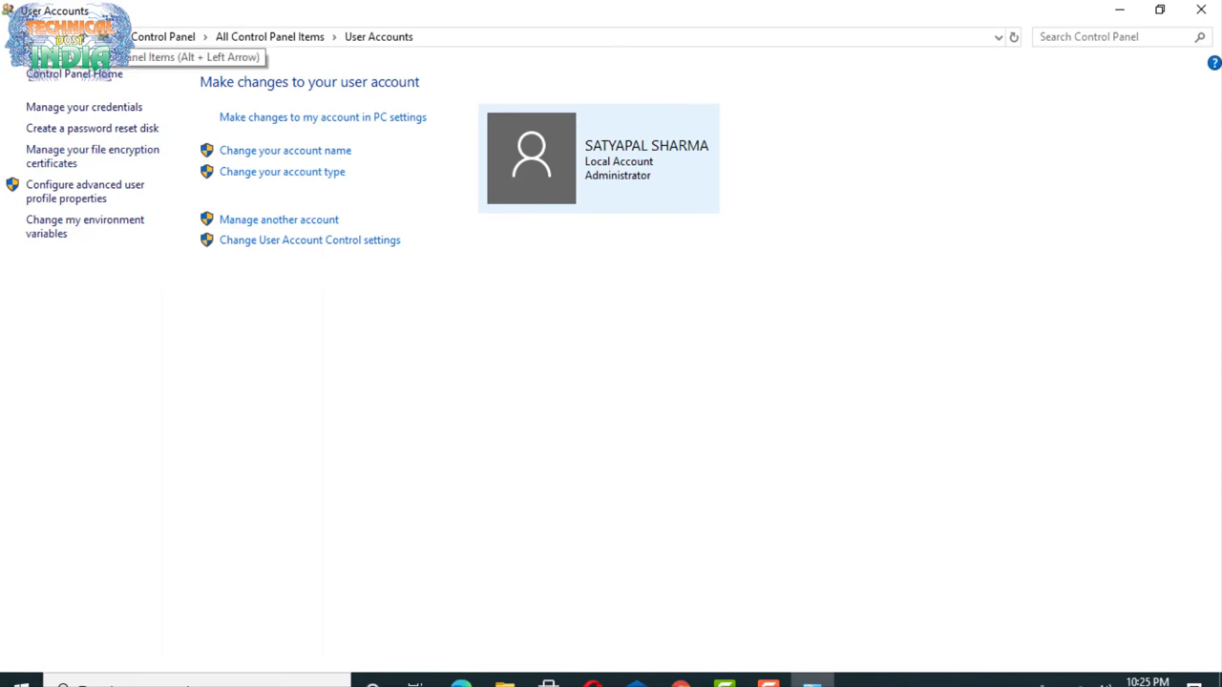
{"action": "left_click", "coordinate": [21, 36]}
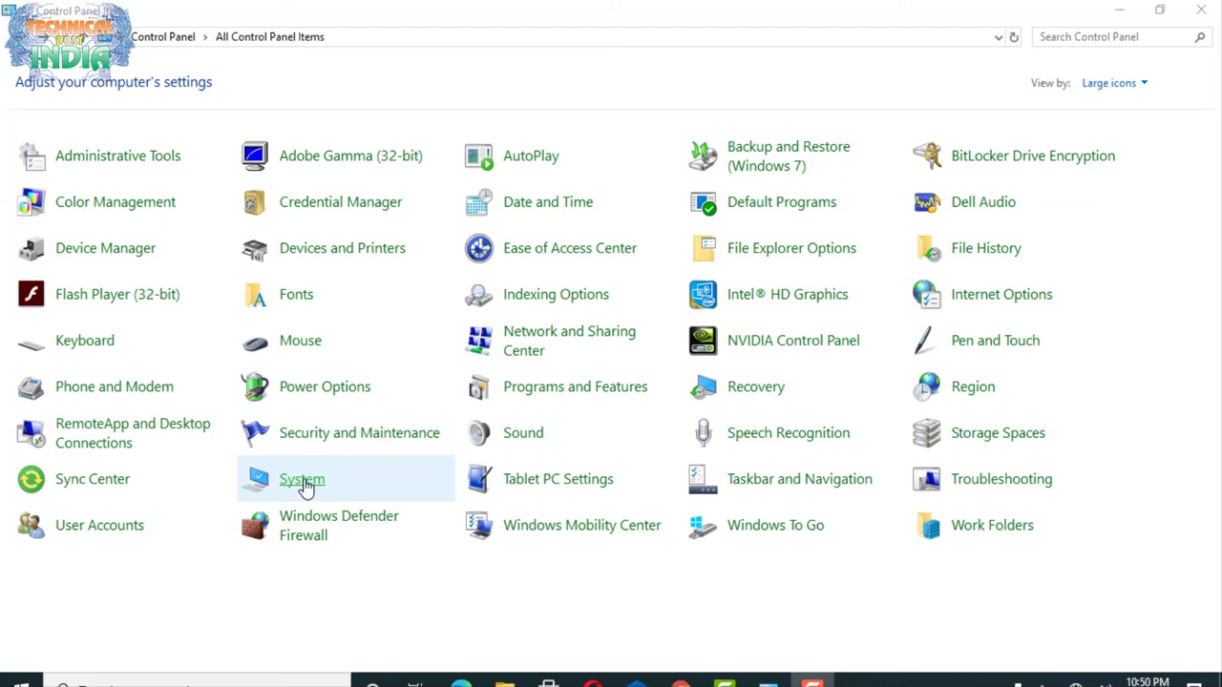
{"action": "left_click", "coordinate": [302, 479]}
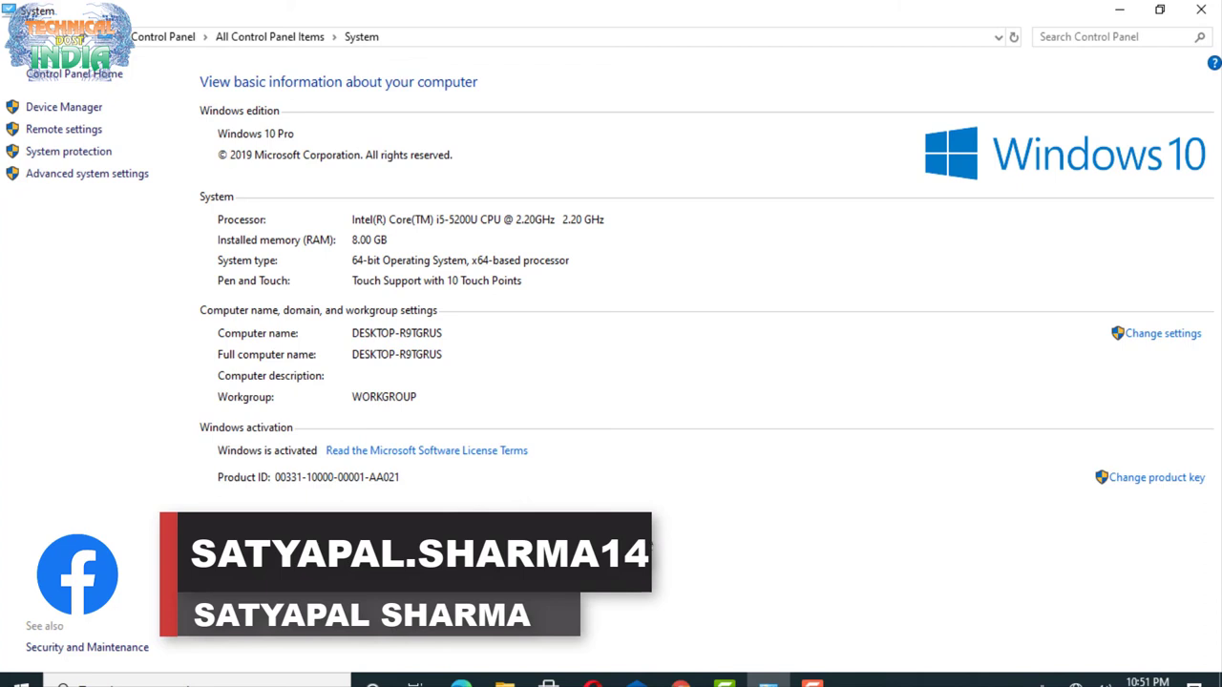
{"action": "key", "text": "alt+Left"}
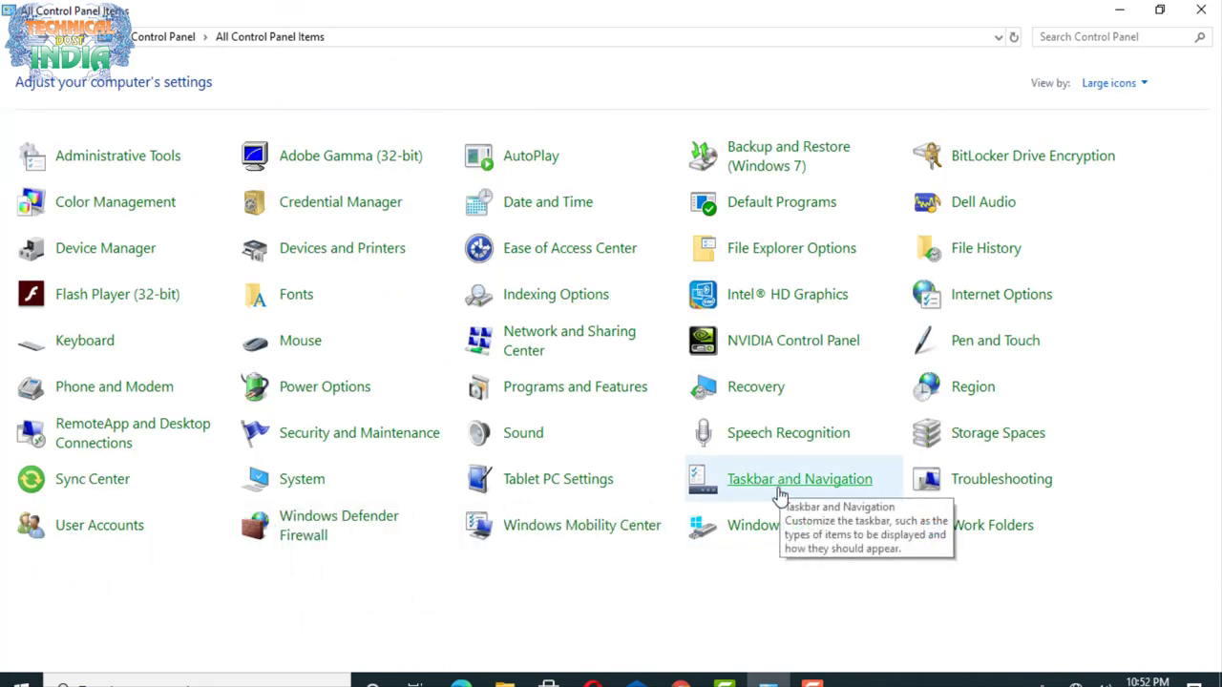
Open the Troubleshooting page to view its troubleshooter categories
{"action": "left_click", "coordinate": [995, 487]}
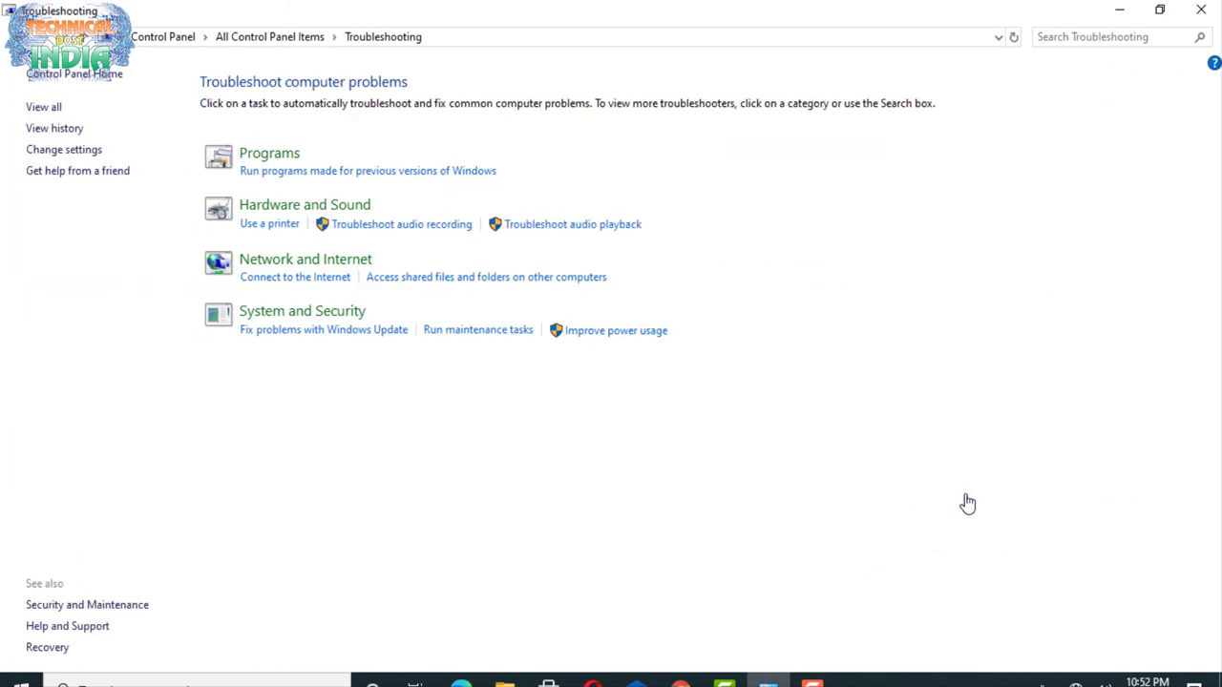